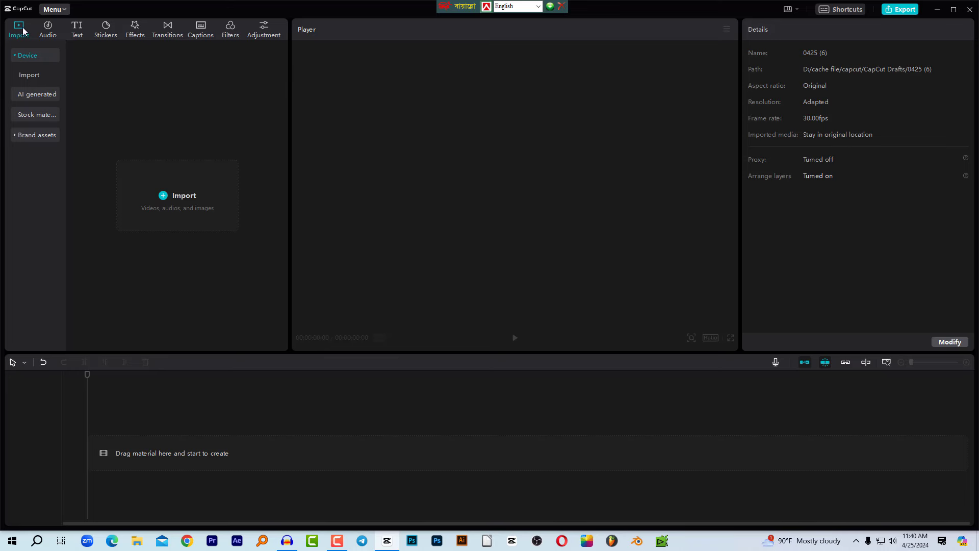
# Import the video footage 02 into the project and place it at the start of the timeline.
pyautogui.click(209, 202)
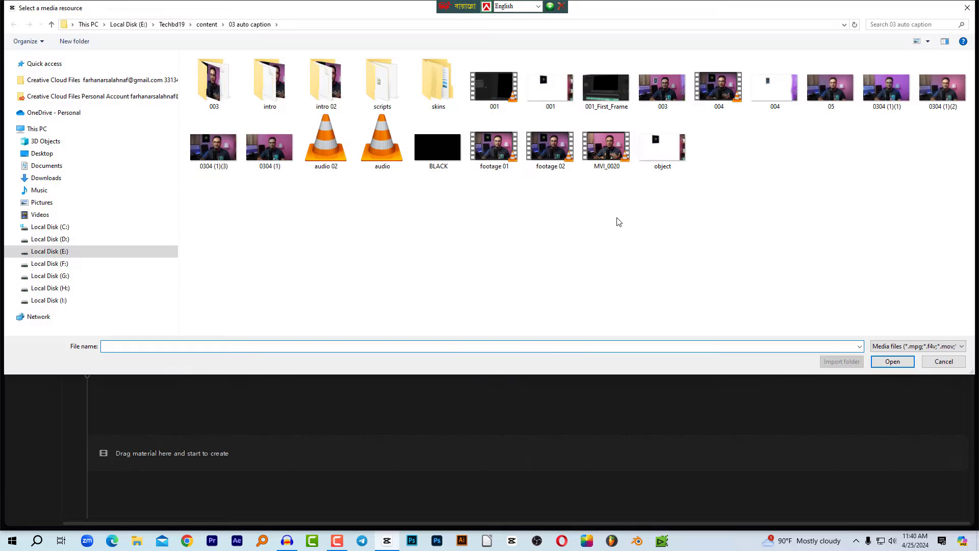
pyautogui.doubleClick(555, 164)
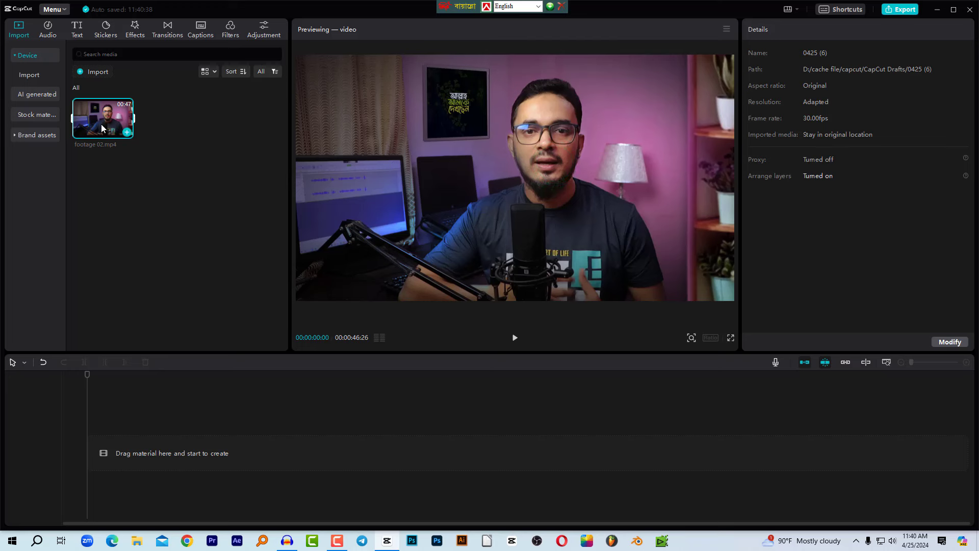
pyautogui.moveTo(100, 115); pyautogui.dragTo(87, 454)
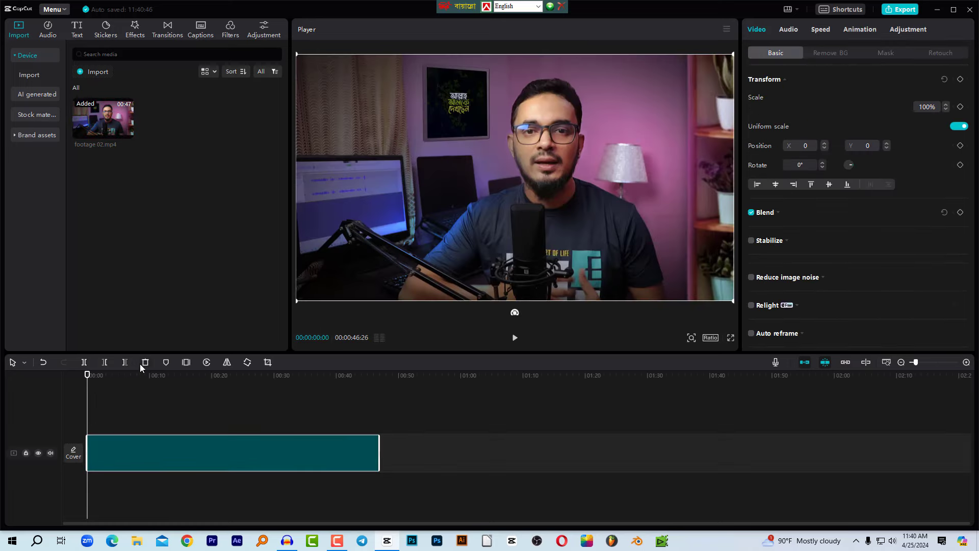
pyautogui.click(141, 378)
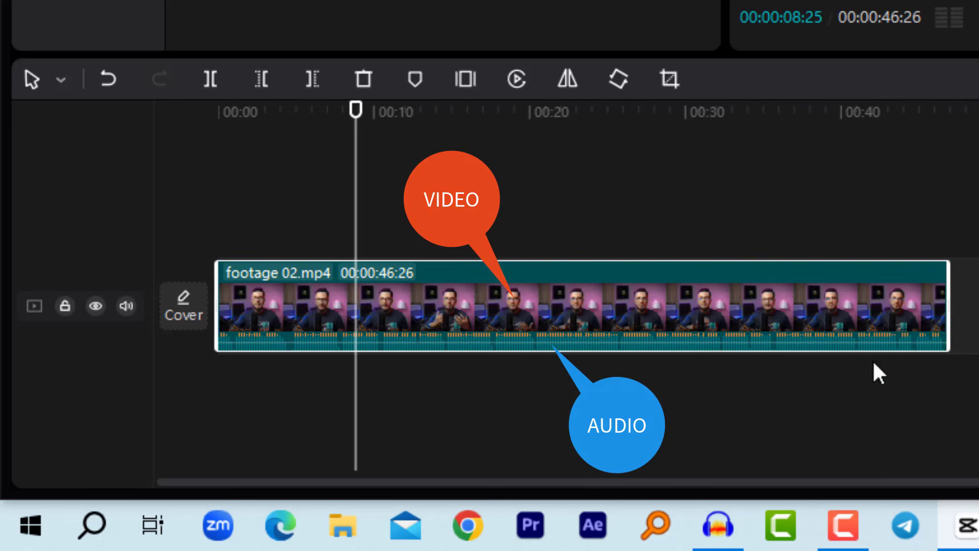
# Extract the audio from the footage 02.mp4 clip onto its own track and select the extracted audio clip.
pyautogui.rightClick(769, 295)
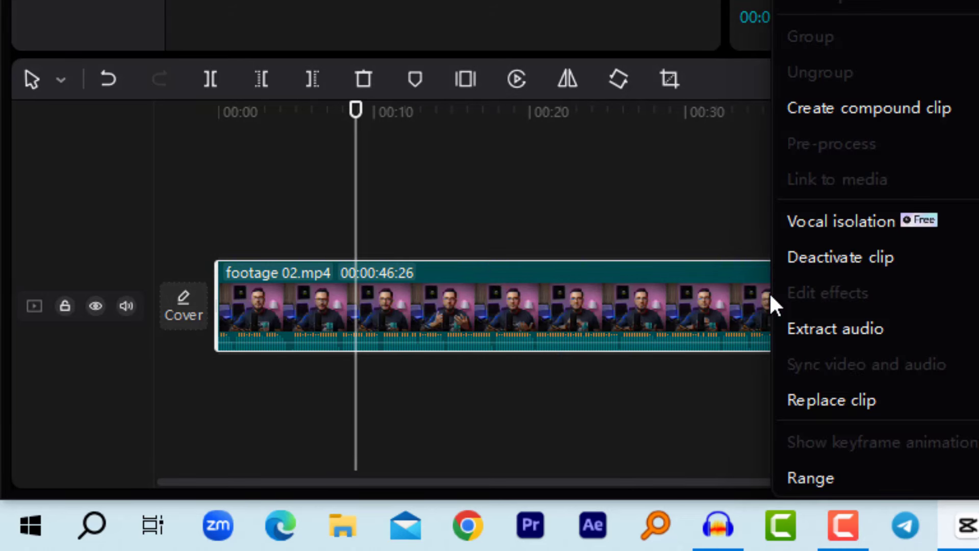
pyautogui.click(830, 336)
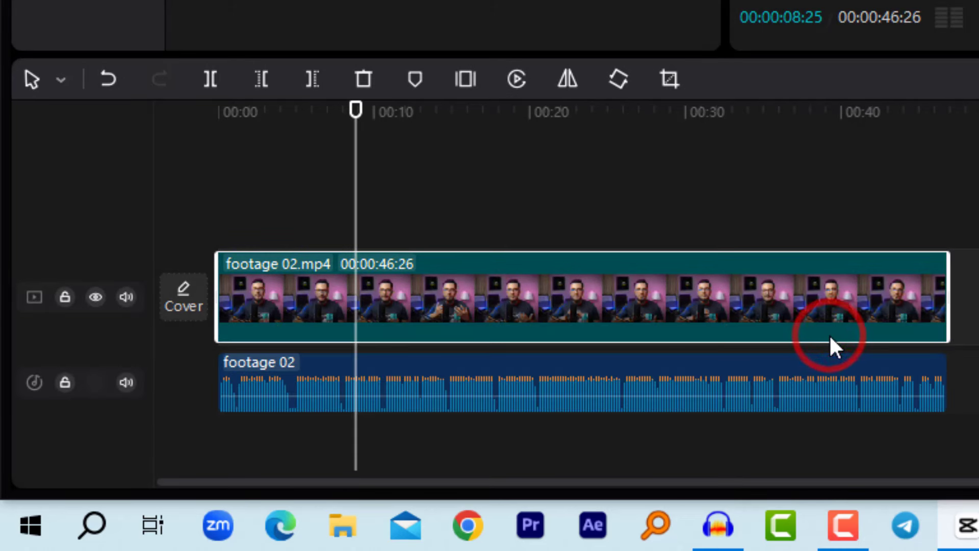
pyautogui.click(576, 385)
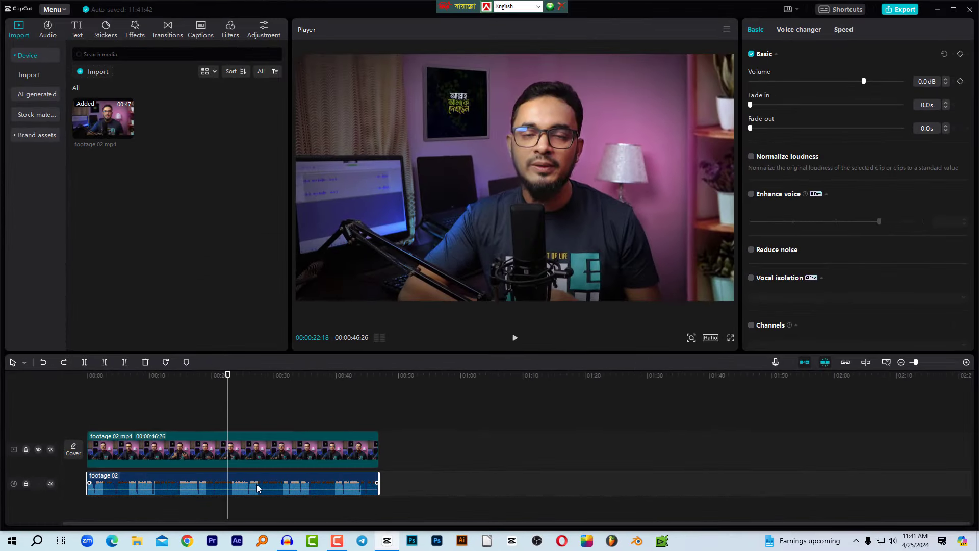
pyautogui.click(270, 481)
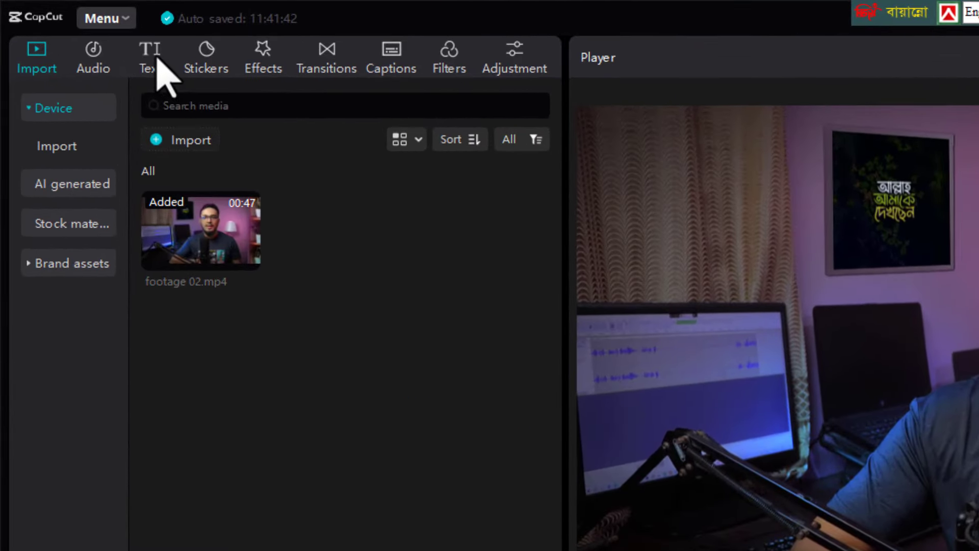
# Generate auto captions for the footage with Bengali as the spoken language.
pyautogui.click(154, 52)
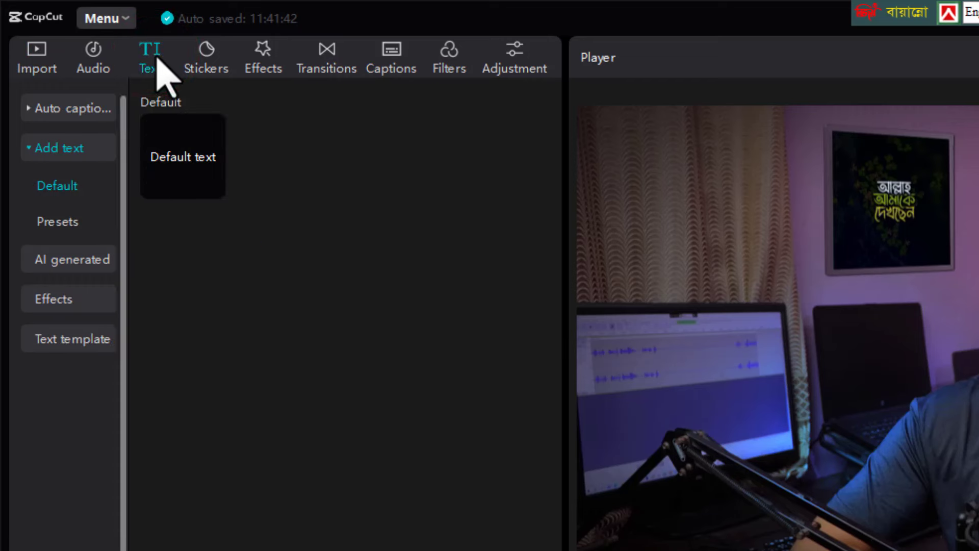
pyautogui.click(64, 108)
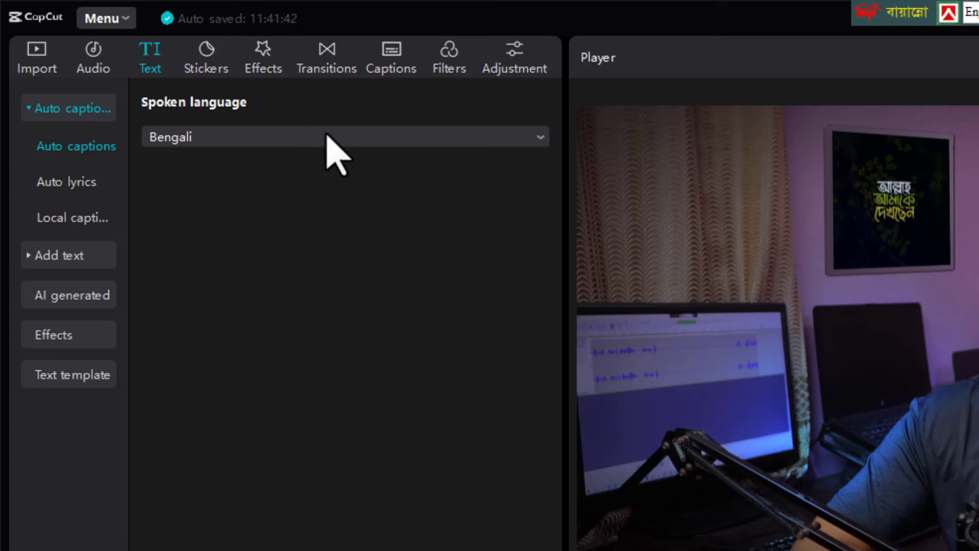
pyautogui.click(264, 138)
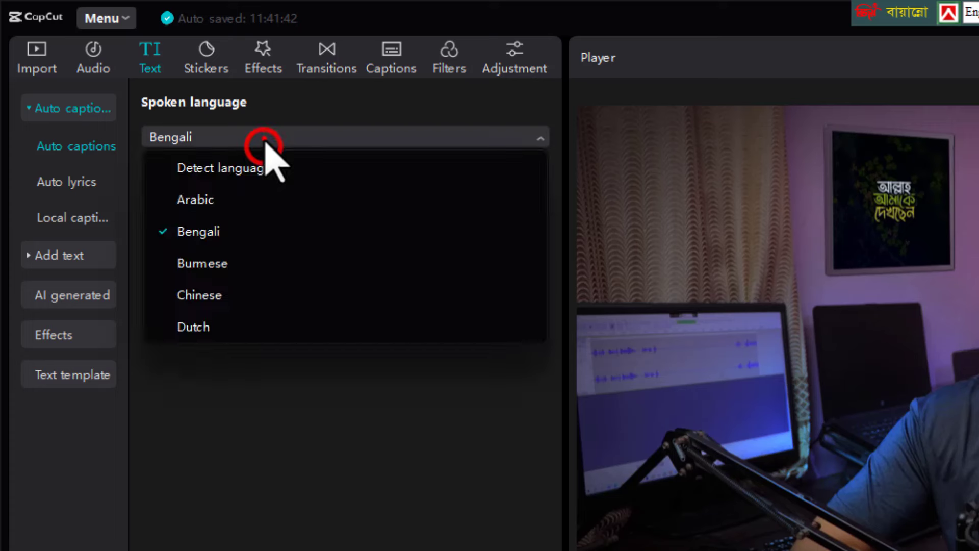
pyautogui.click(264, 138)
pyautogui.click(264, 137)
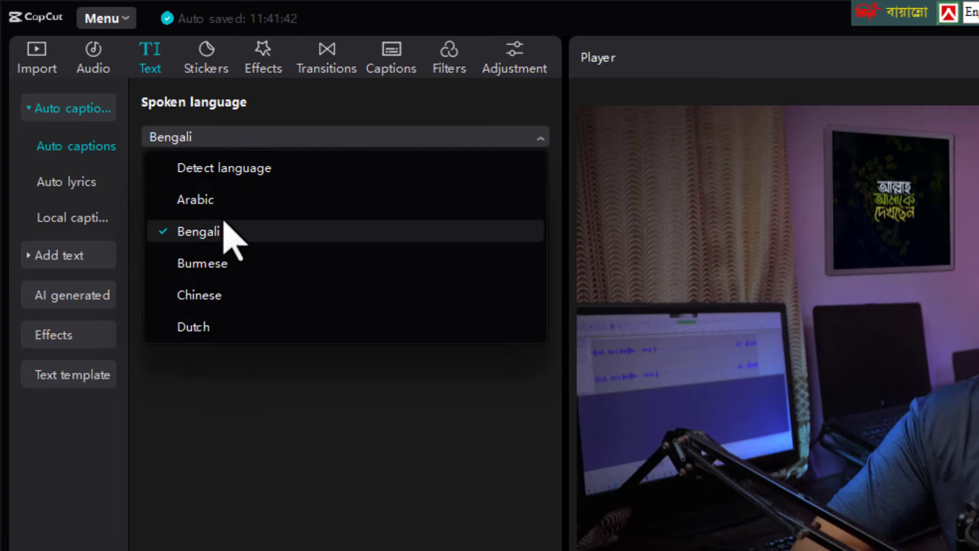
pyautogui.scroll(-2, 245, 270)
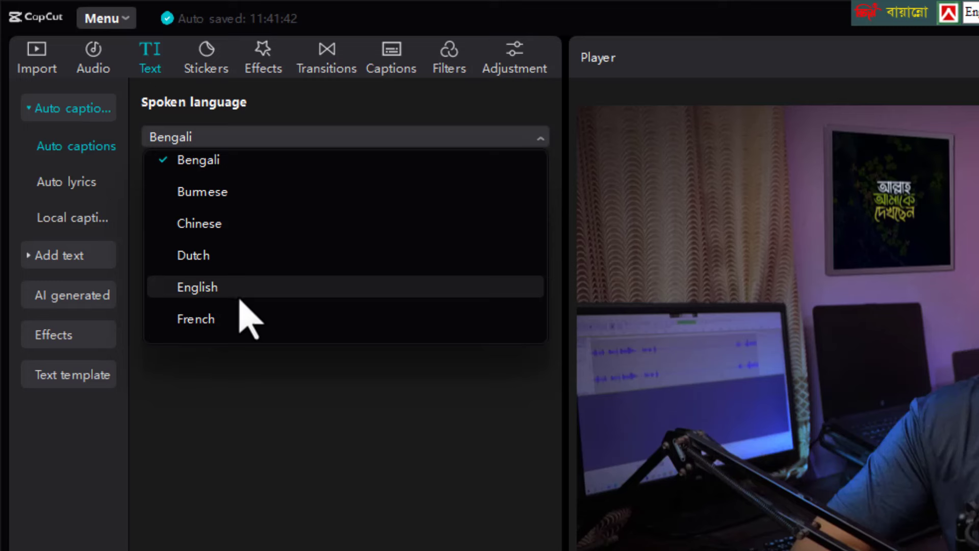
pyautogui.scroll(-1, 240, 322)
pyautogui.scroll(2, 260, 237)
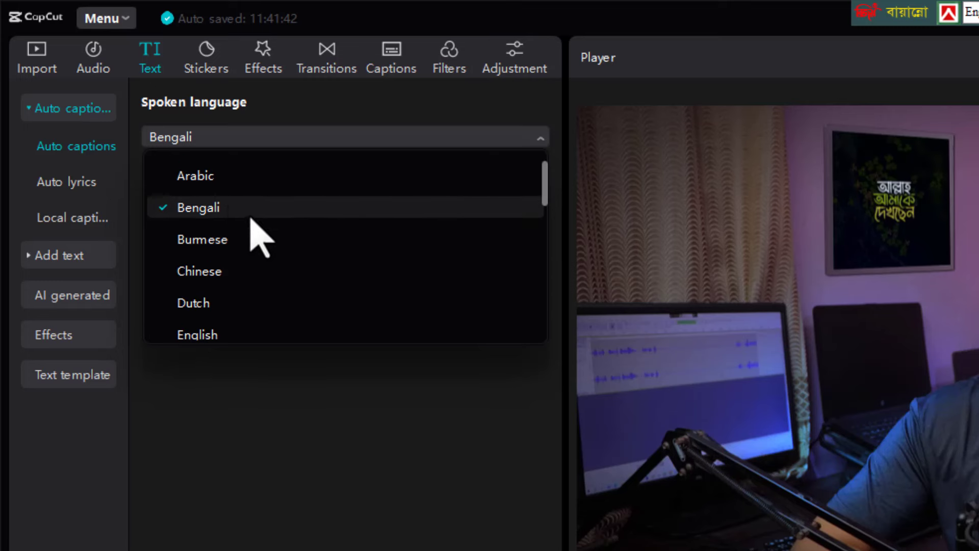
pyautogui.scroll(-1, 337, 265)
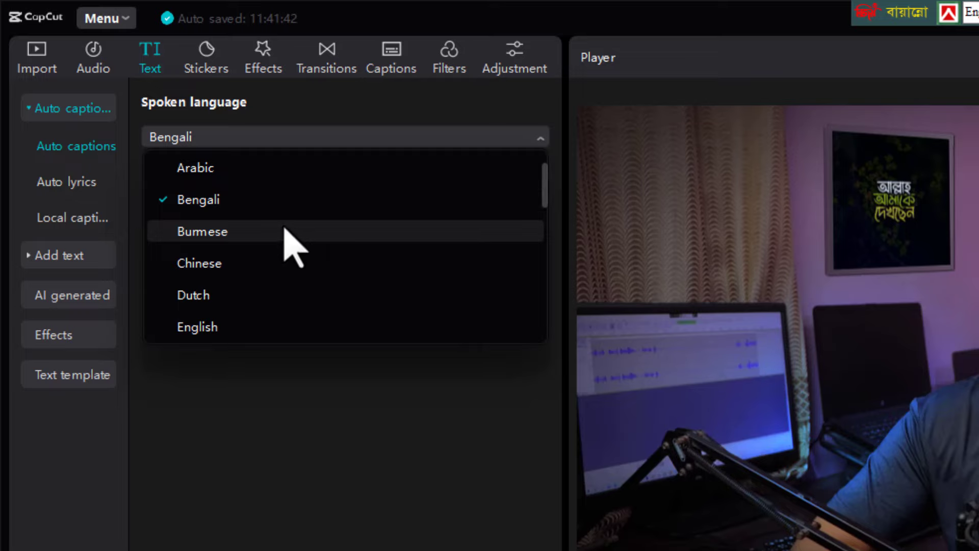
pyautogui.click(219, 200)
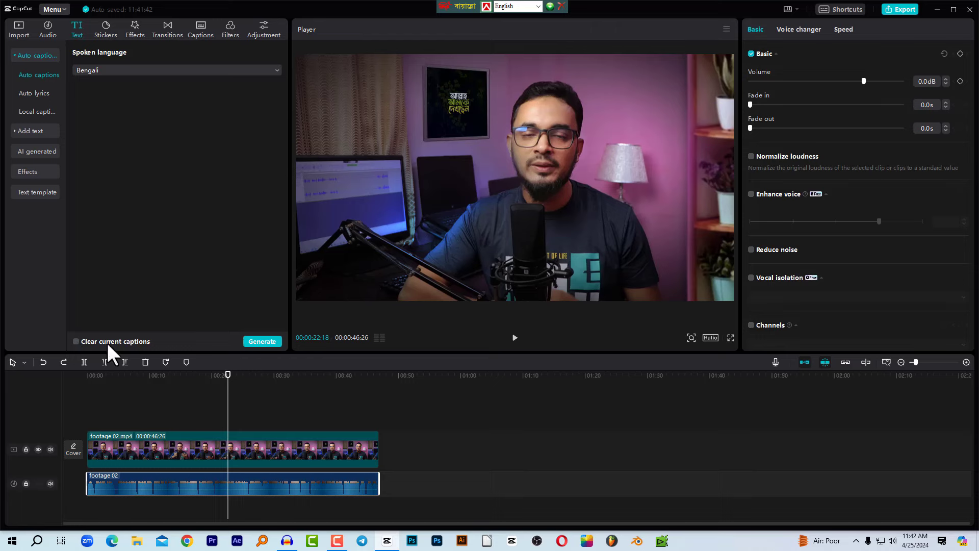
pyautogui.click(265, 342)
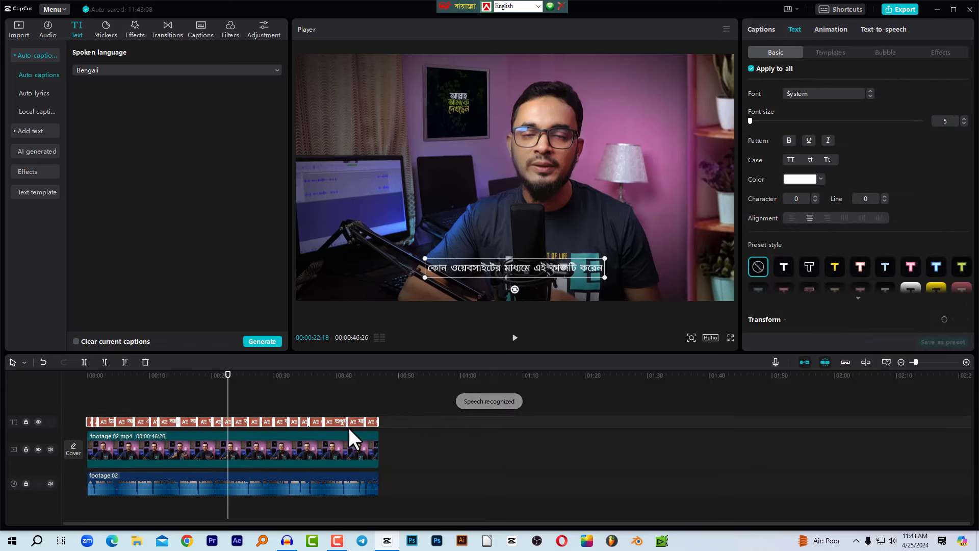
# Select all generated caption clips, return the playhead to the start and look through the whole caption list.
pyautogui.click(153, 451)
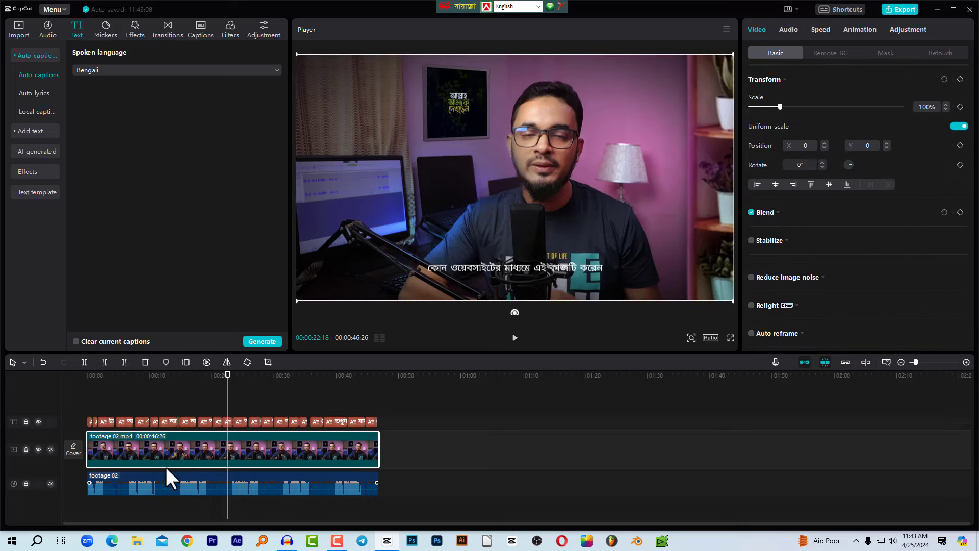
pyautogui.moveTo(399, 421); pyautogui.dragTo(83, 418)
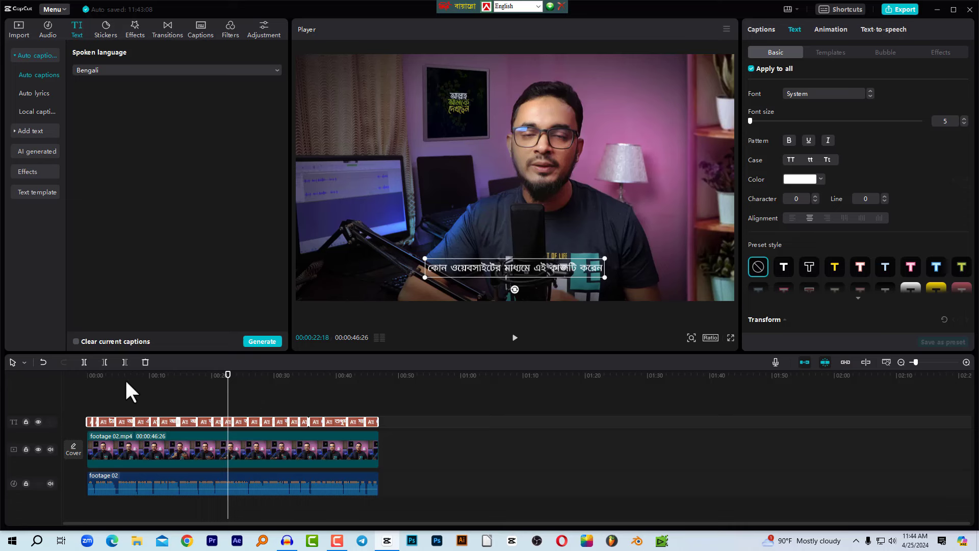
pyautogui.moveTo(112, 374); pyautogui.dragTo(67, 373)
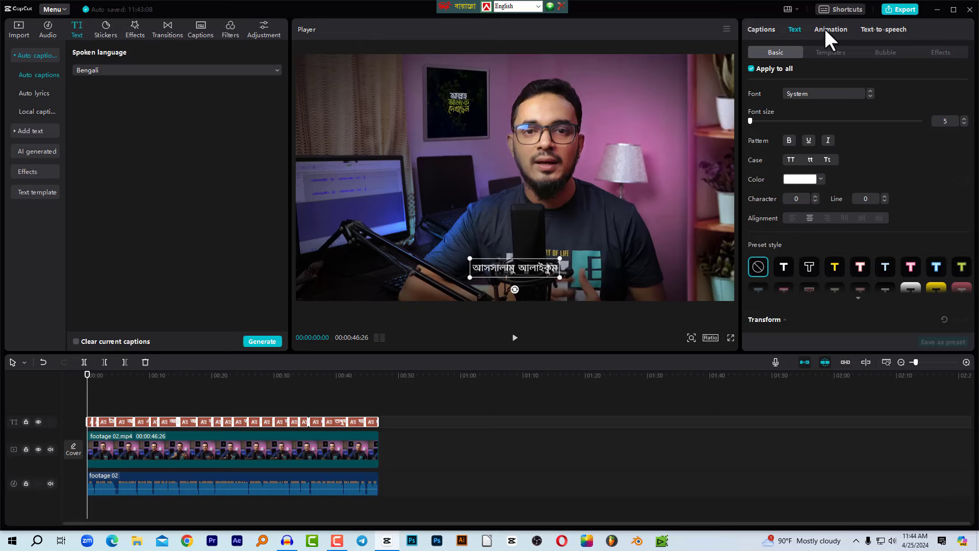
pyautogui.click(756, 27)
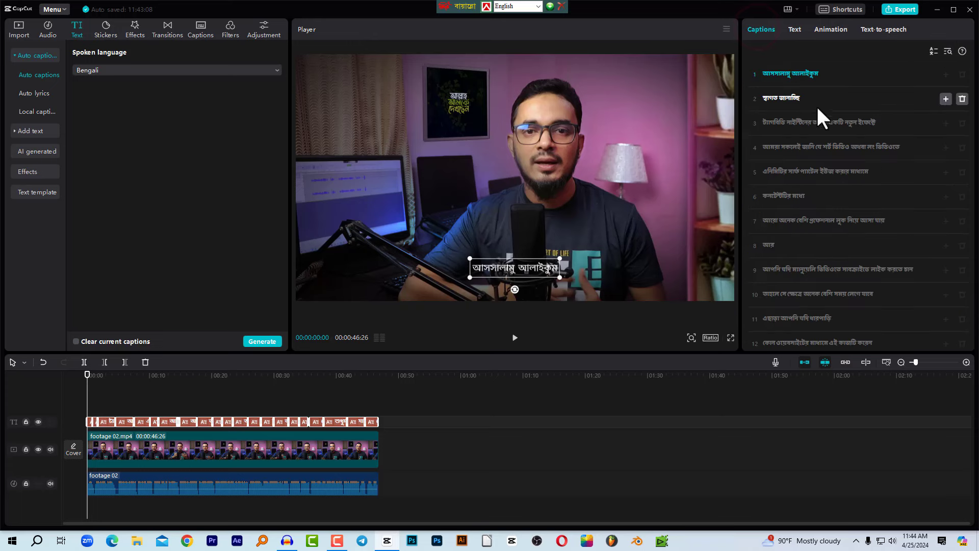
pyautogui.scroll(-5, 849, 293)
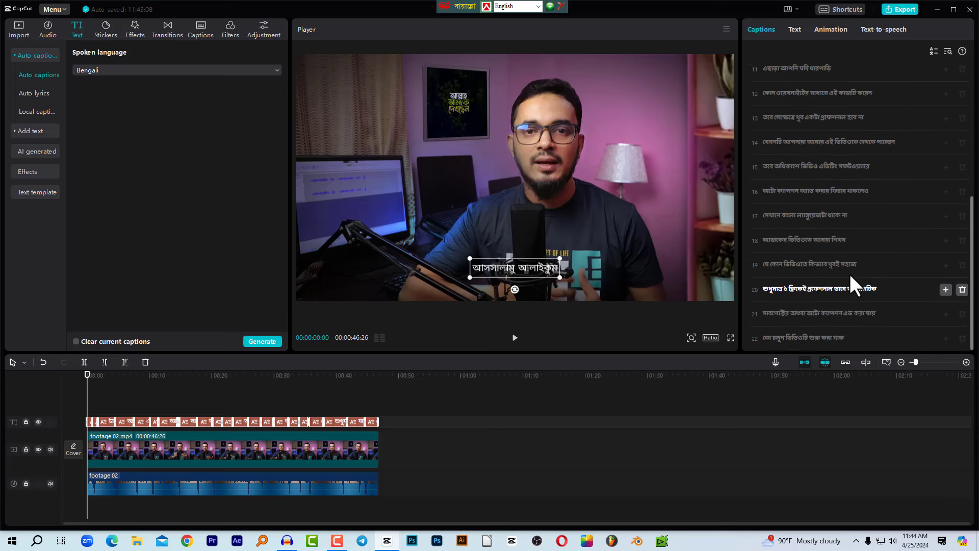
pyautogui.scroll(5, 847, 164)
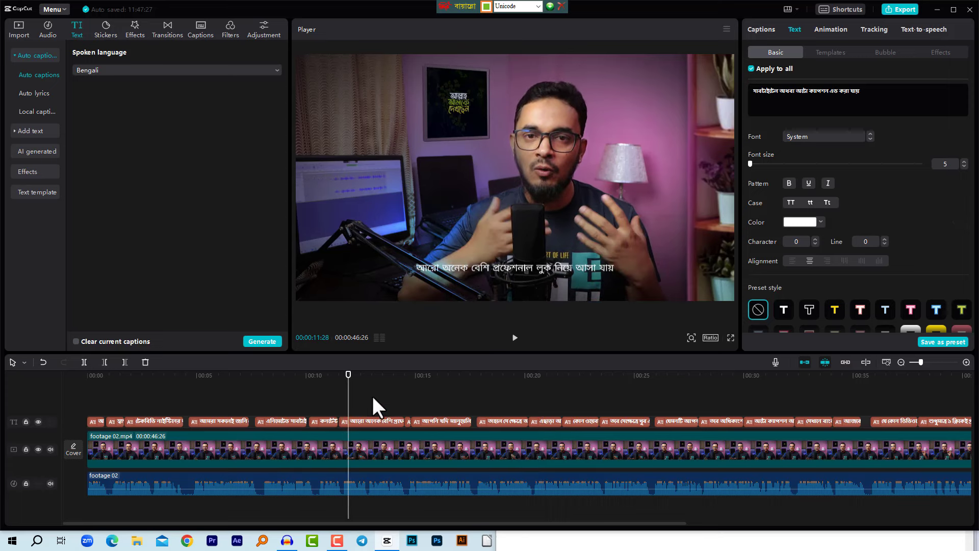
# Select the caption at about 15 seconds and examine its wording in the preview and the caption text.
pyautogui.moveTo(381, 375); pyautogui.dragTo(411, 374)
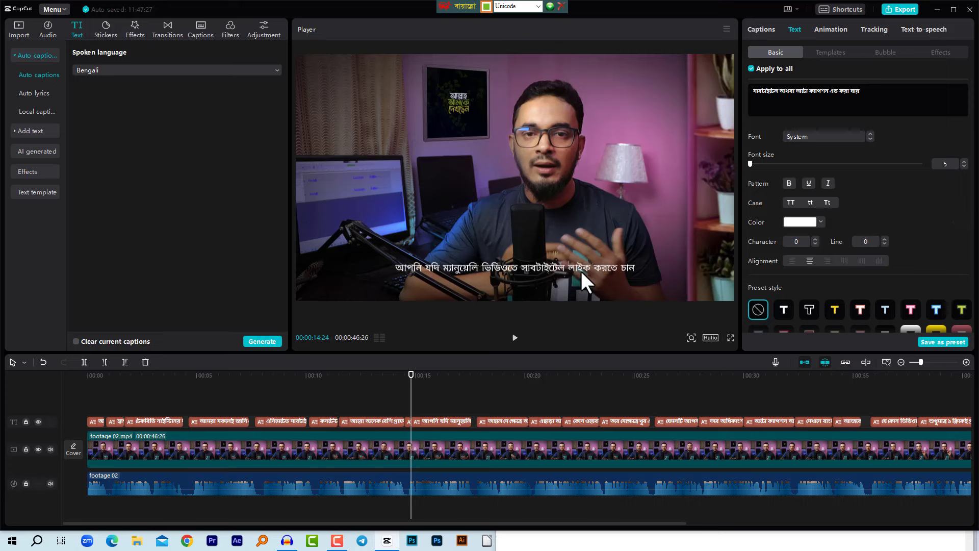
pyautogui.click(430, 419)
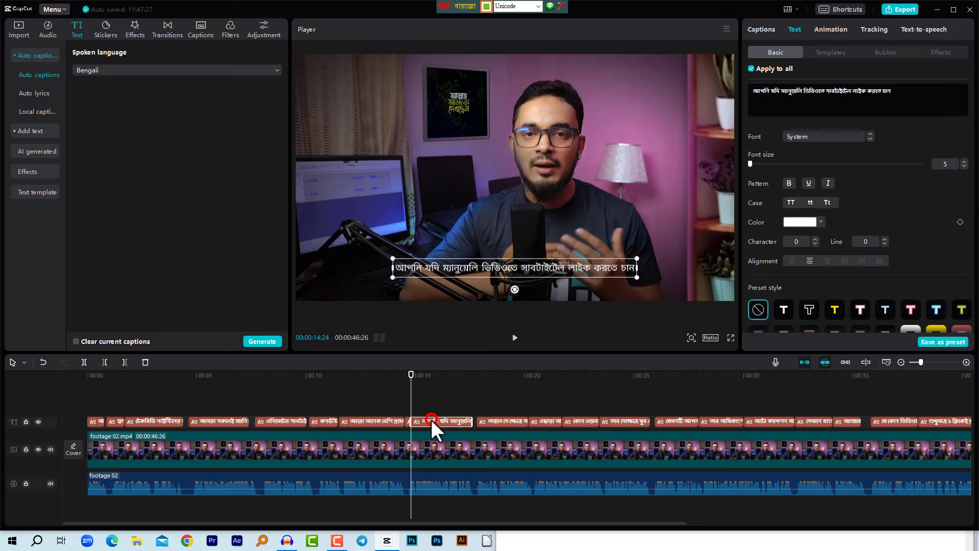
pyautogui.click(437, 377)
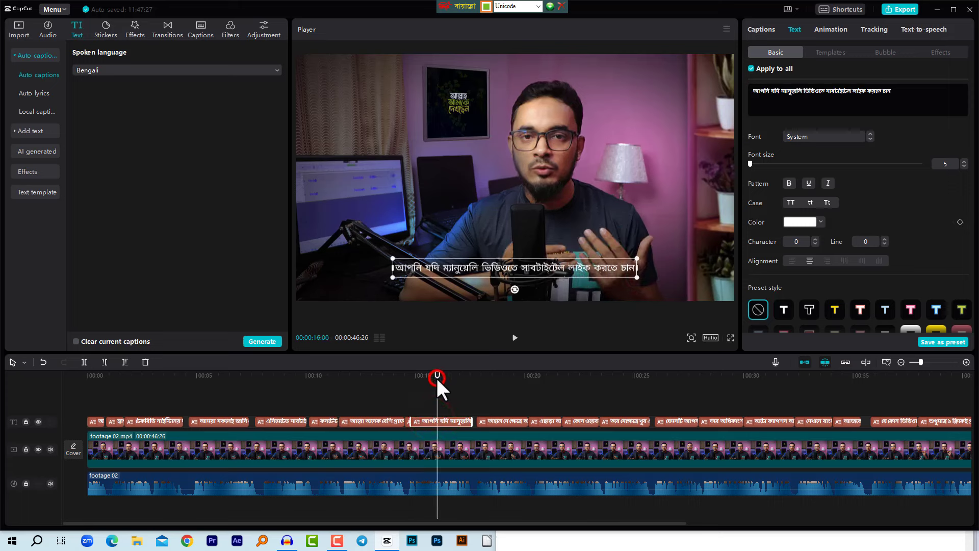
pyautogui.click(447, 421)
pyautogui.click(597, 266)
pyautogui.click(596, 266)
pyautogui.click(876, 83)
pyautogui.moveTo(830, 92); pyautogui.dragTo(780, 92)
pyautogui.click(786, 92)
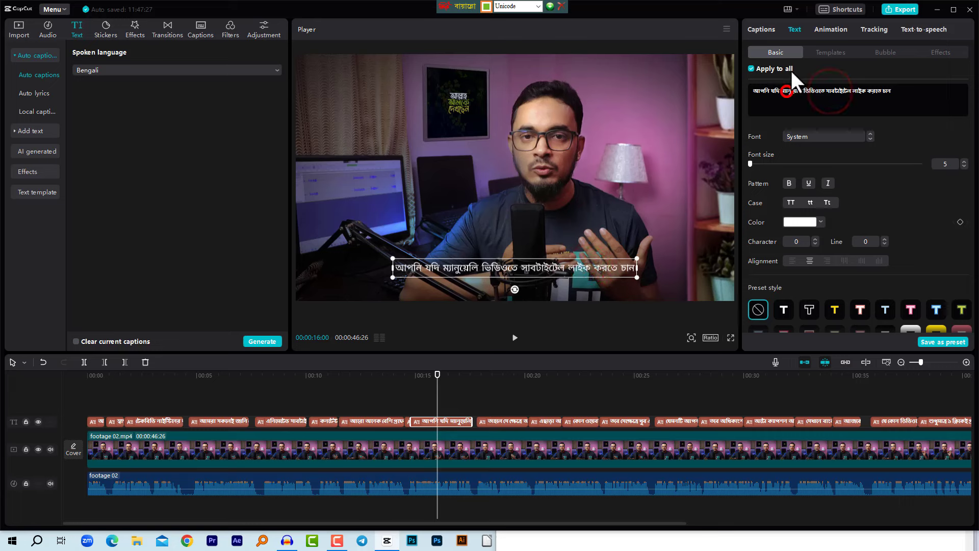
# Look through the caption list and check captions 18, 17 and 16 against the video.
pyautogui.click(762, 30)
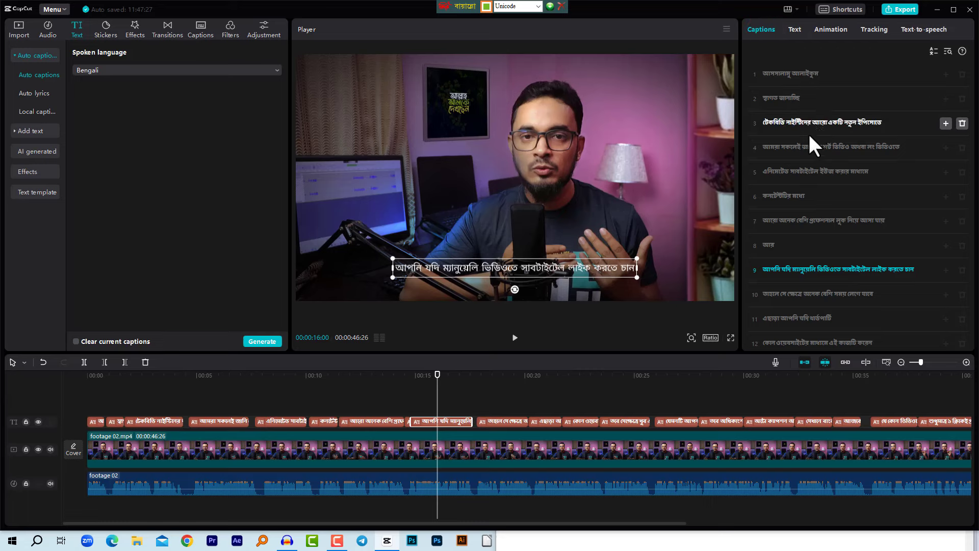
pyautogui.scroll(-5, 815, 231)
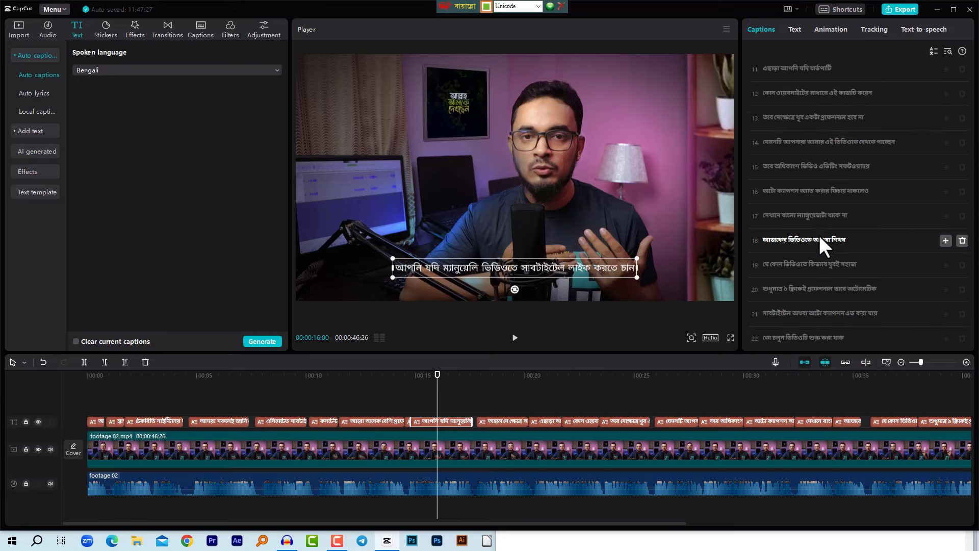
pyautogui.click(818, 237)
pyautogui.click(797, 240)
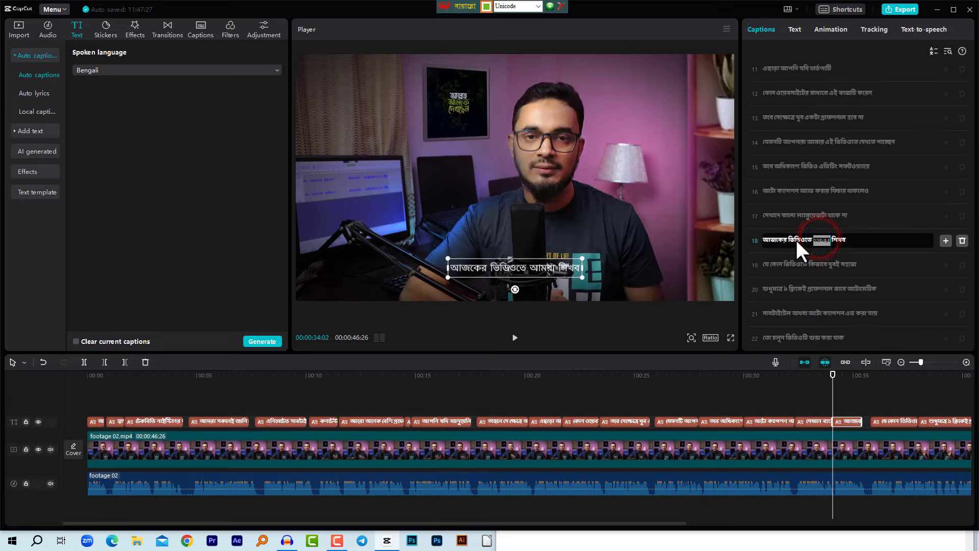
pyautogui.click(797, 214)
pyautogui.click(801, 185)
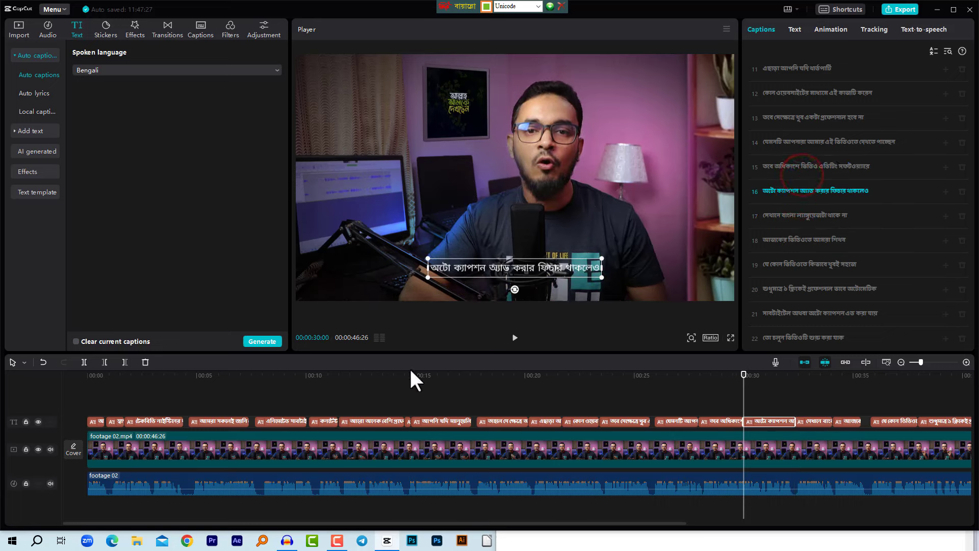
# Correct the caption at about 15 seconds in the preview by replacing the word লাইক with এড.
pyautogui.click(372, 375)
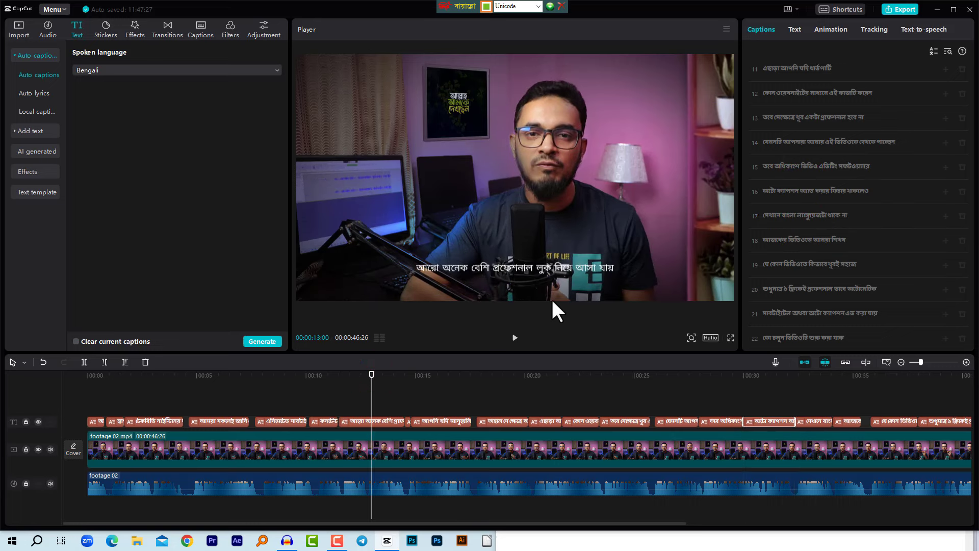
pyautogui.click(430, 374)
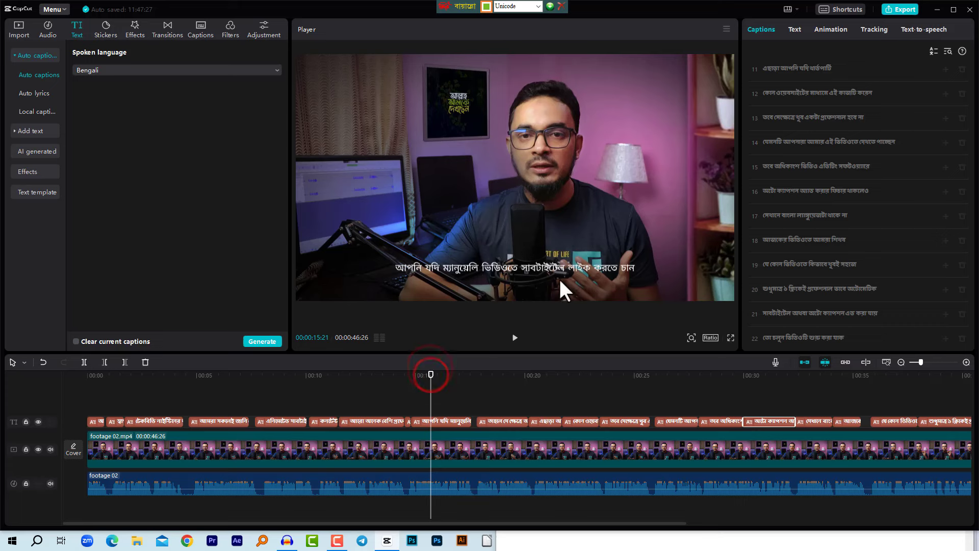
pyautogui.click(433, 421)
pyautogui.doubleClick(580, 269)
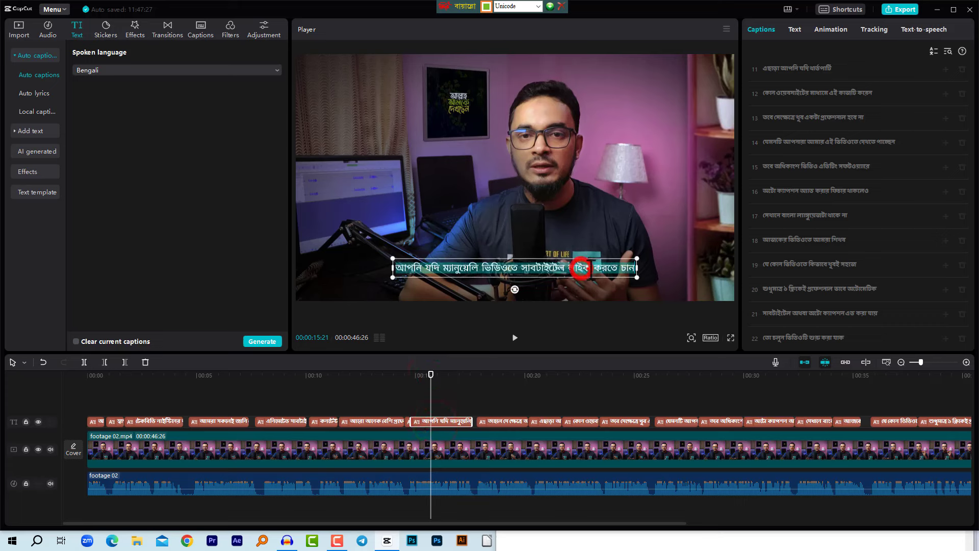
pyautogui.click(580, 268)
pyautogui.click(587, 268)
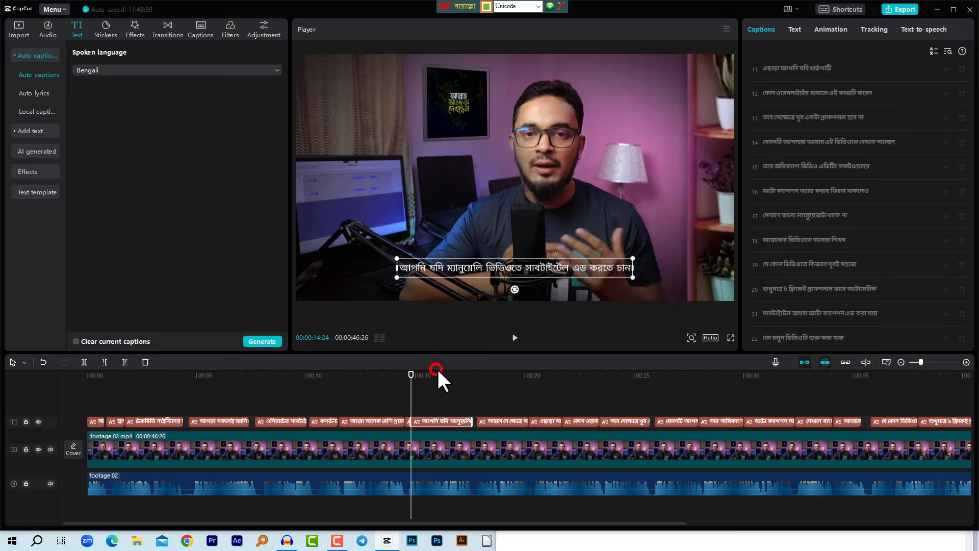
# Select the caption at about 15 seconds and enlarge it in the preview.
pyautogui.moveTo(437, 375)
pyautogui.mouseDown()
pyautogui.moveTo(724, 399)
pyautogui.moveTo(106, 398)
pyautogui.moveTo(428, 378)
pyautogui.mouseUp()
pyautogui.click(432, 418)
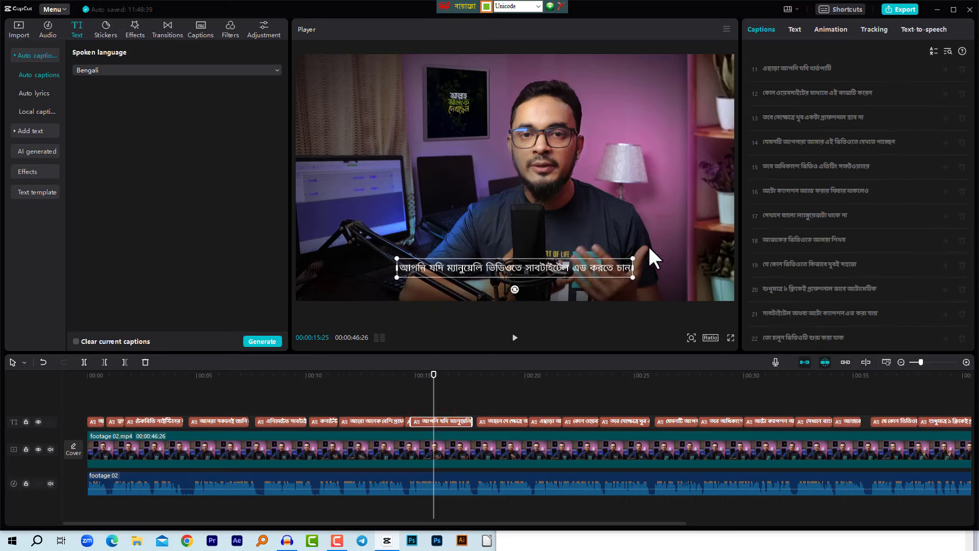
pyautogui.moveTo(633, 278); pyautogui.dragTo(683, 291)
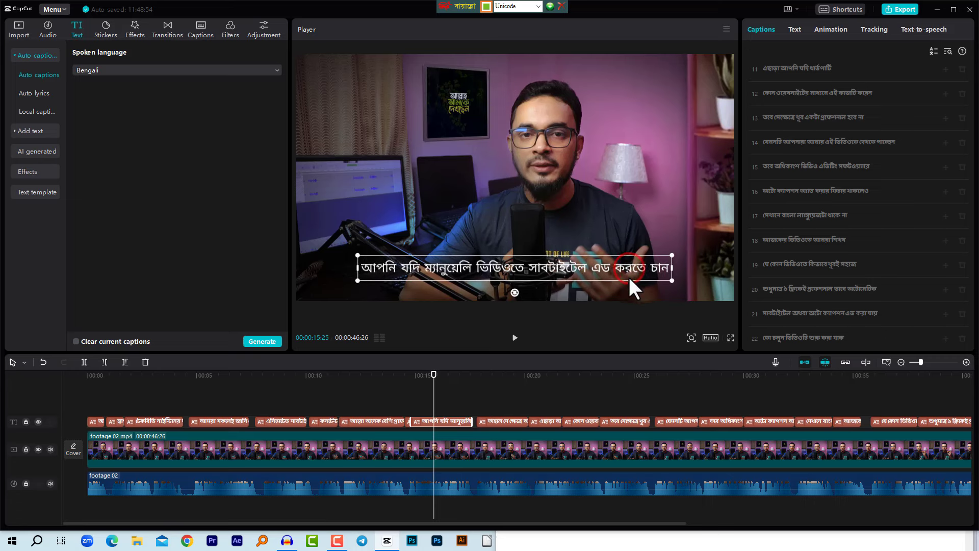
# Select the caption at about 13 seconds, open its text settings and enlarge it in the preview to 137% scale.
pyautogui.click(372, 393)
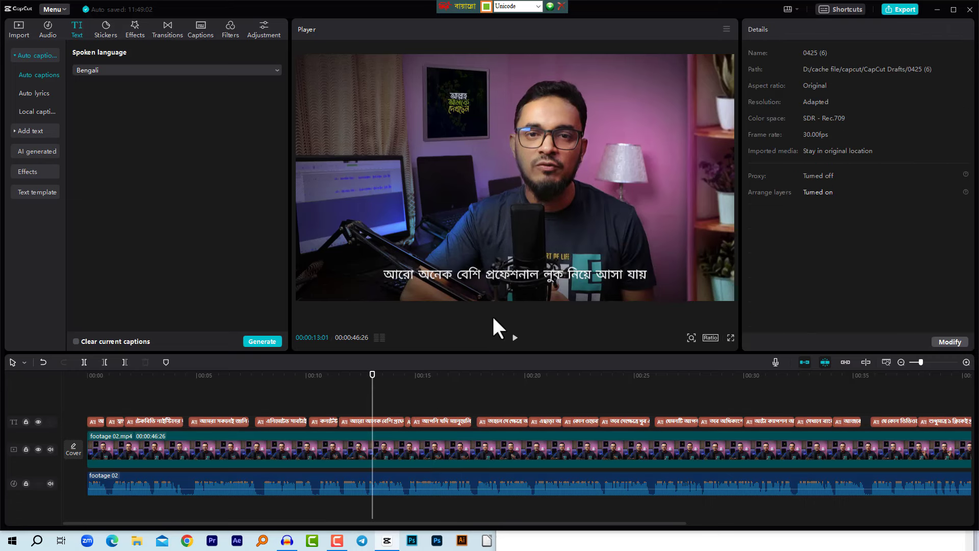
pyautogui.click(372, 421)
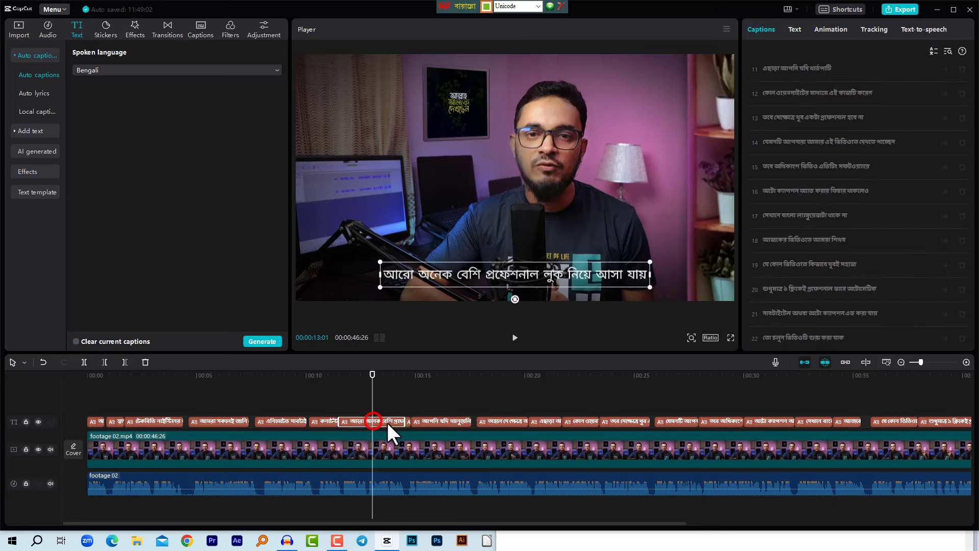
pyautogui.click(795, 30)
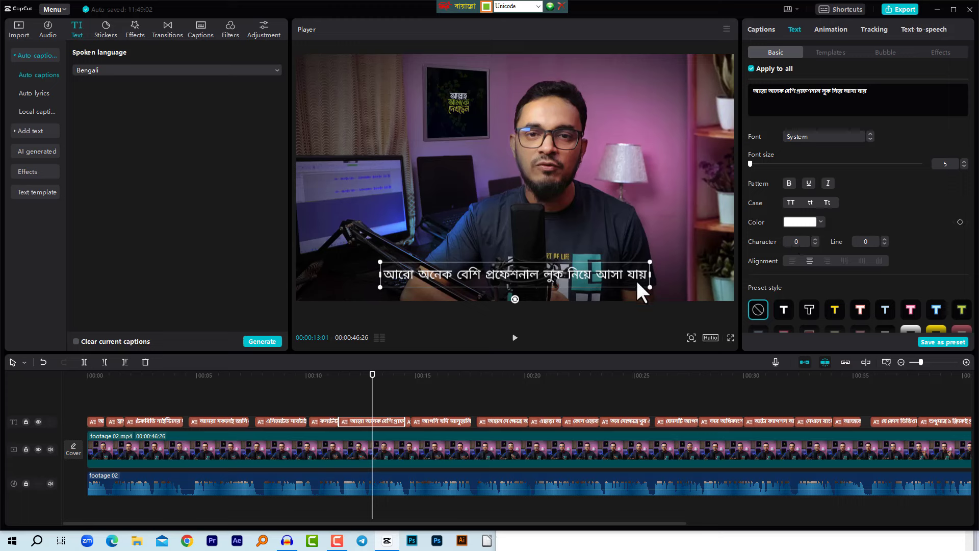
pyautogui.moveTo(653, 261); pyautogui.dragTo(671, 252)
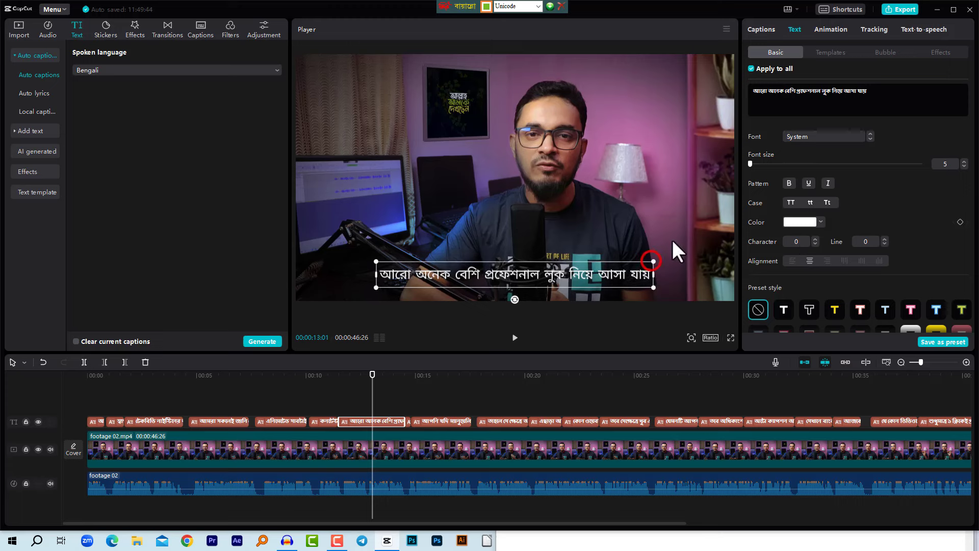
# Examine the basic text settings for the captions, including presets, transform, blend, stroke and shadow, and scrub around 13 seconds.
pyautogui.scroll(-2, 859, 219)
pyautogui.scroll(-3, 855, 241)
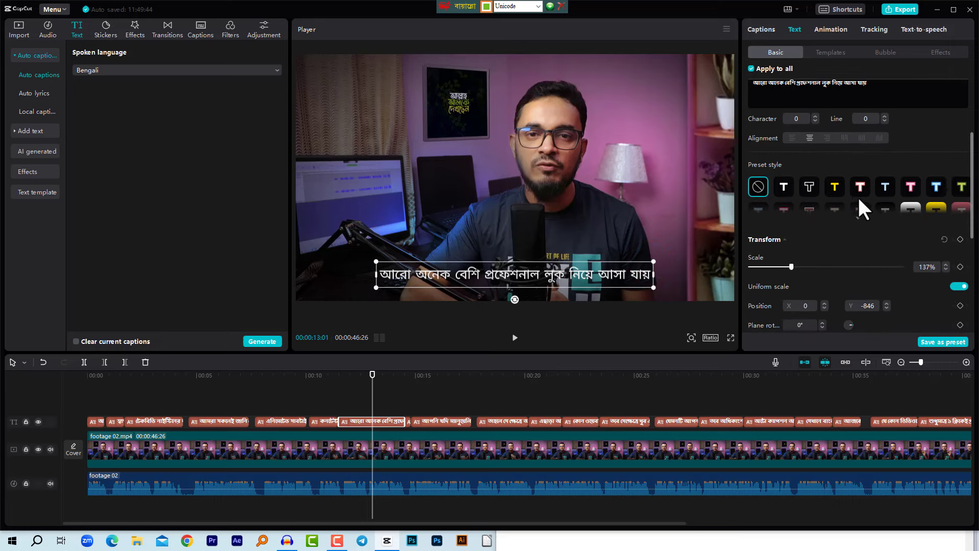
pyautogui.scroll(-3, 867, 219)
pyautogui.scroll(-1, 851, 225)
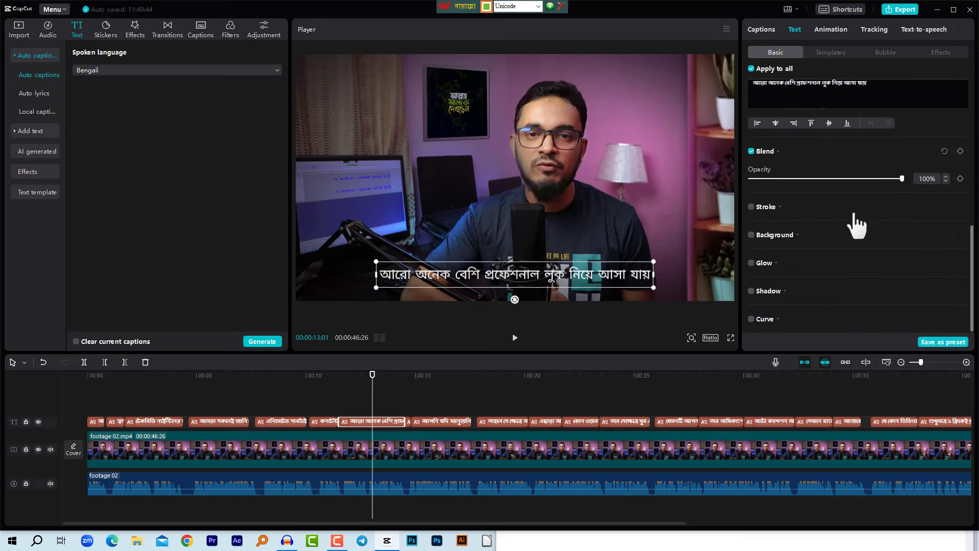
pyautogui.scroll(5, 849, 220)
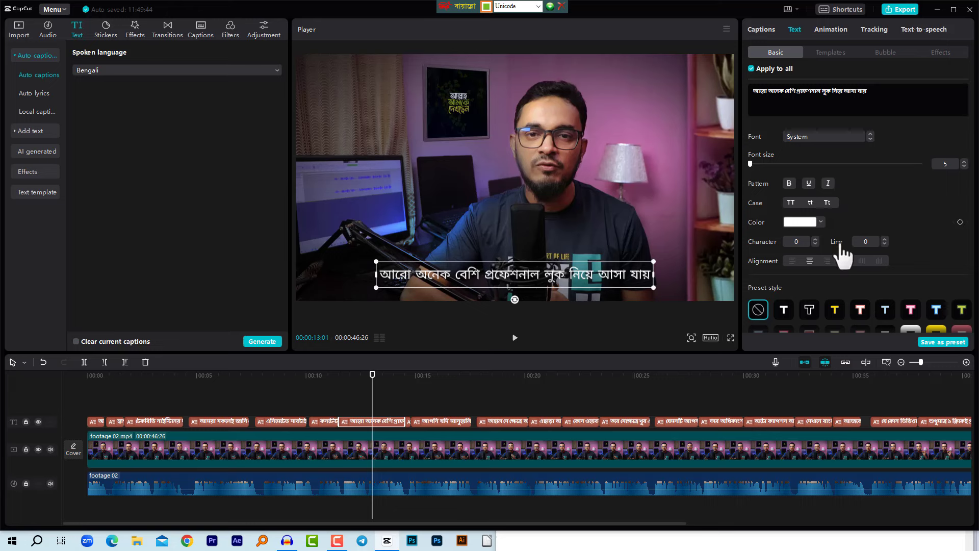
pyautogui.moveTo(372, 375); pyautogui.dragTo(370, 421)
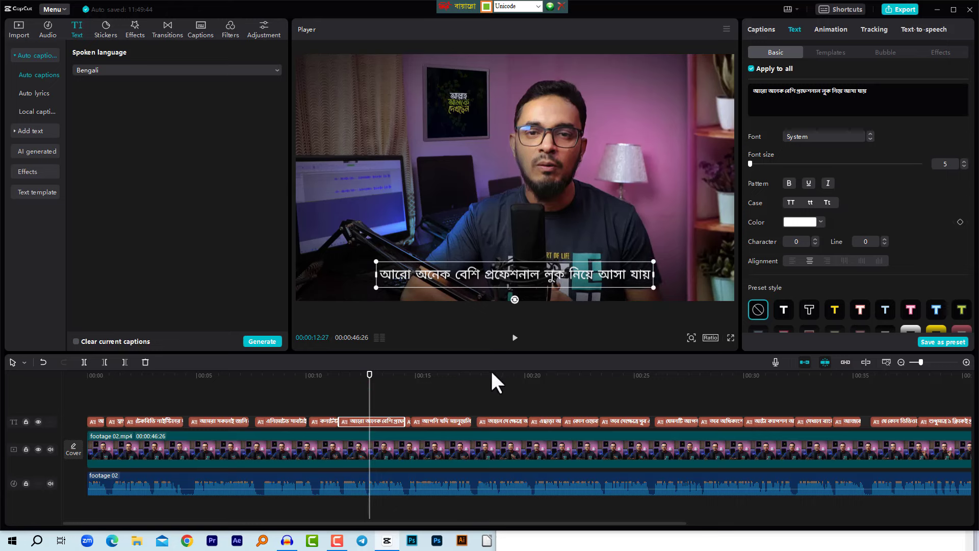
pyautogui.moveTo(494, 372); pyautogui.dragTo(425, 380)
pyautogui.click(369, 379)
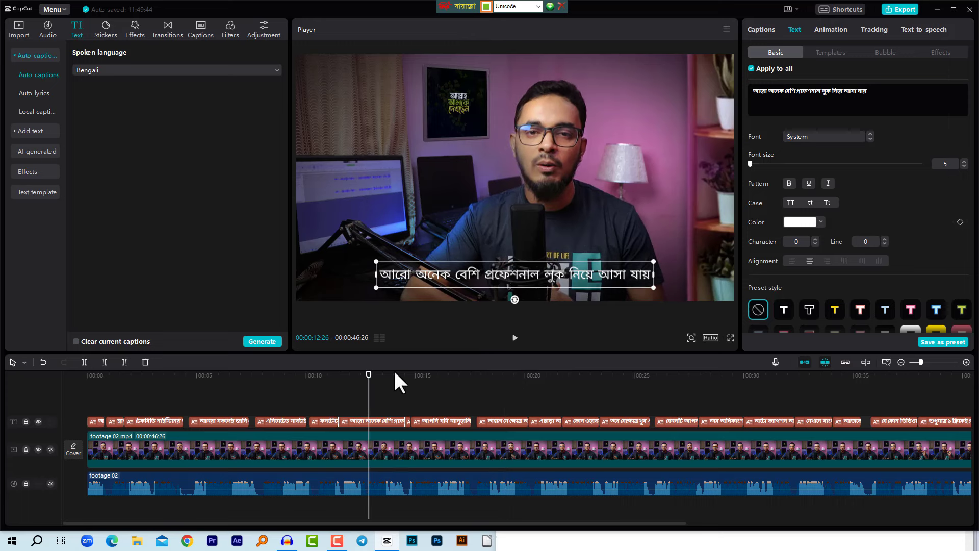
# Turn off Apply to all, check the captions at about 15 and 13 seconds, and turn the option back on.
pyautogui.click(750, 67)
pyautogui.click(374, 378)
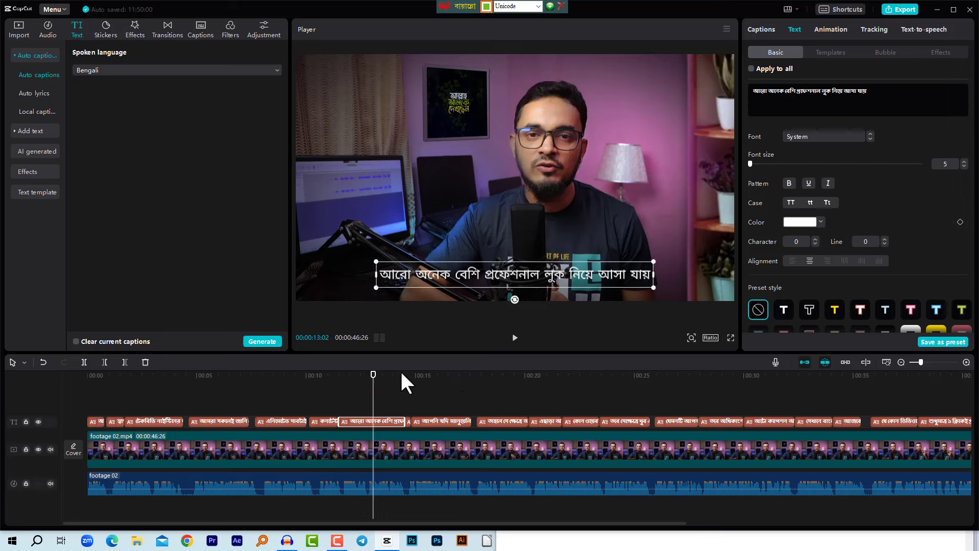
pyautogui.moveTo(407, 375); pyautogui.dragTo(426, 376)
pyautogui.click(433, 420)
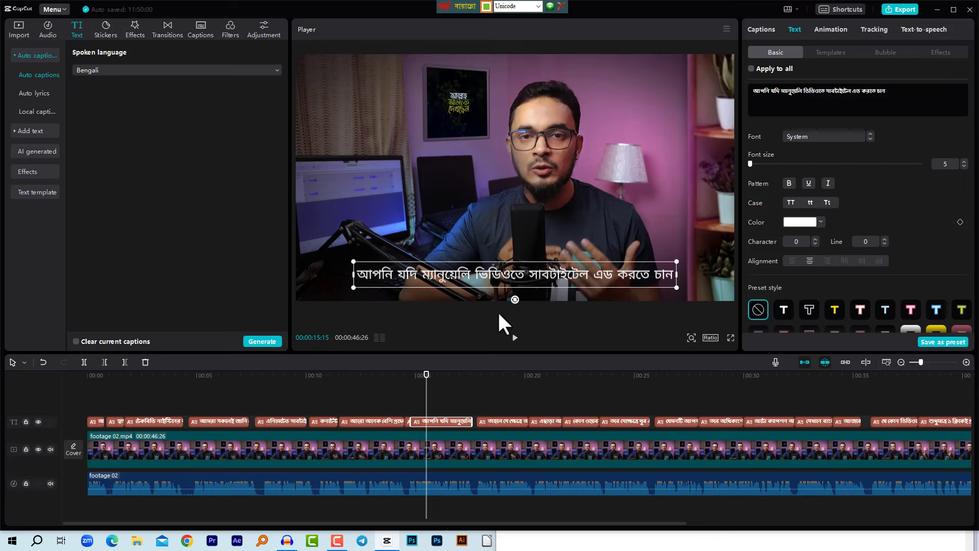
pyautogui.click(378, 374)
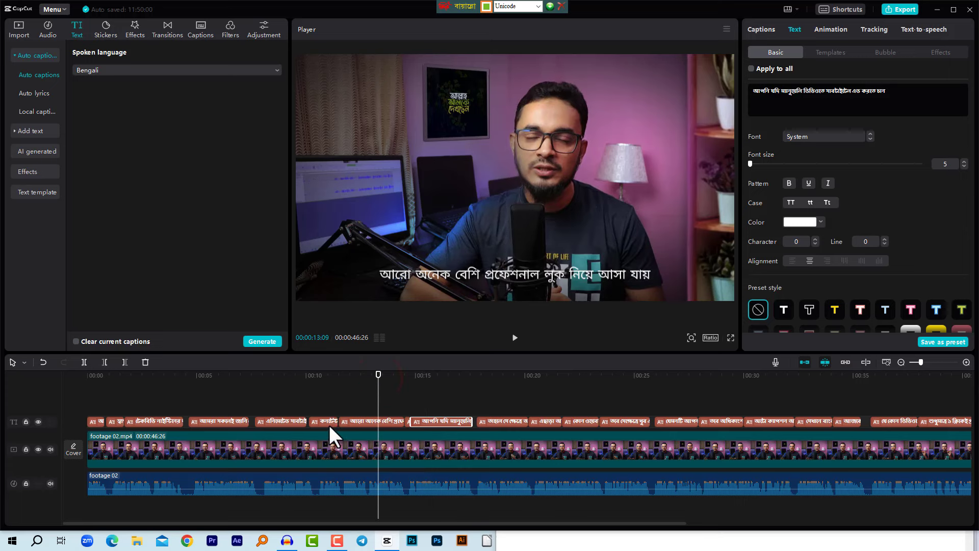
pyautogui.click(369, 421)
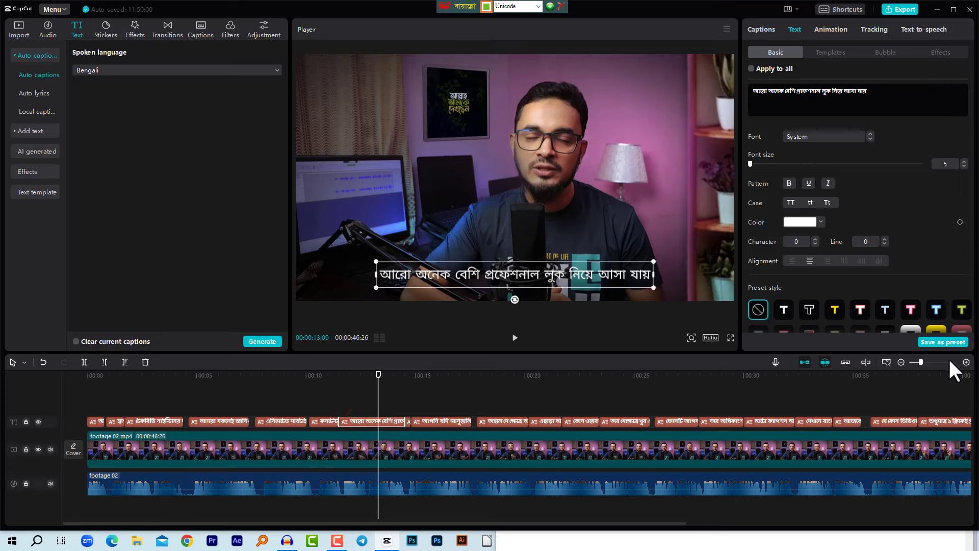
pyautogui.click(750, 69)
# Set the captions' font to FN Shorif Opekkha and the font size to 8.
pyautogui.click(814, 135)
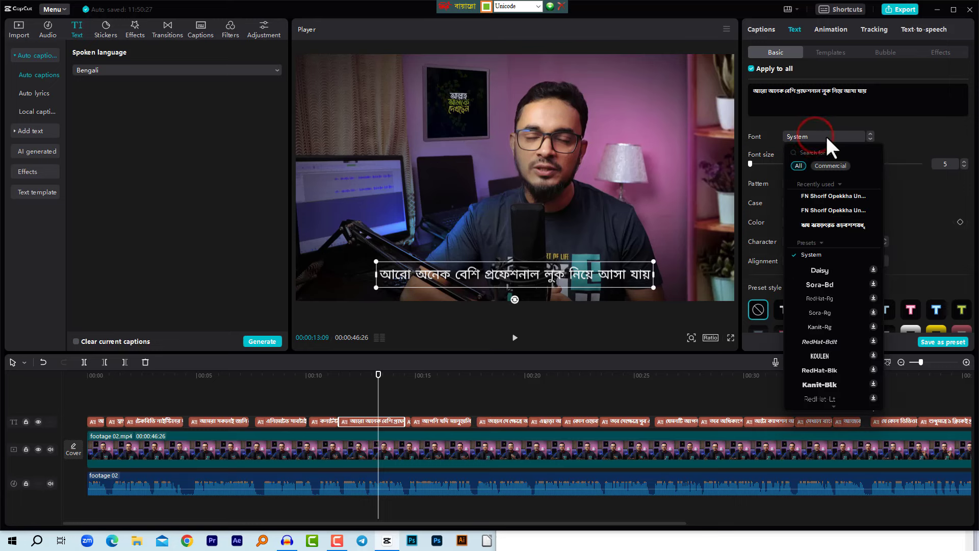
pyautogui.click(845, 198)
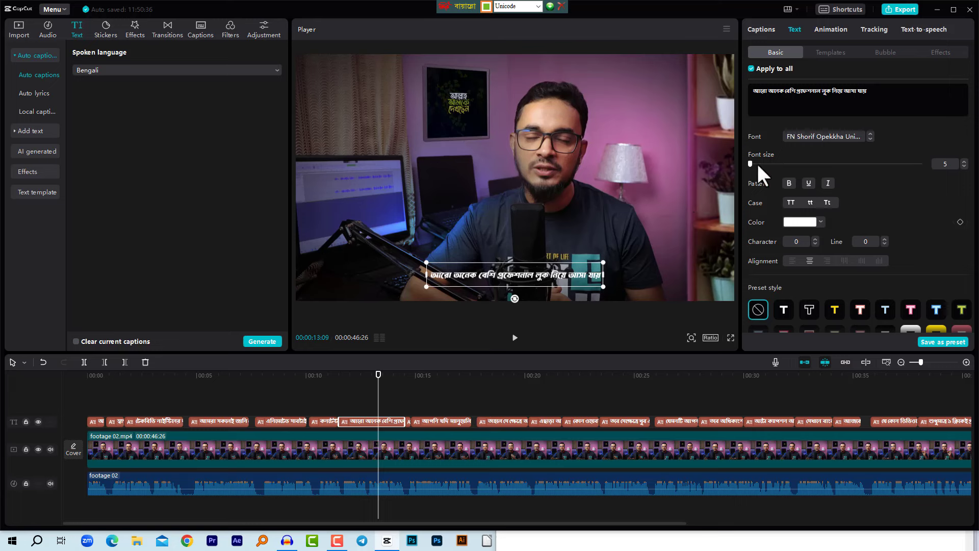
pyautogui.click(963, 161)
pyautogui.click(963, 161)
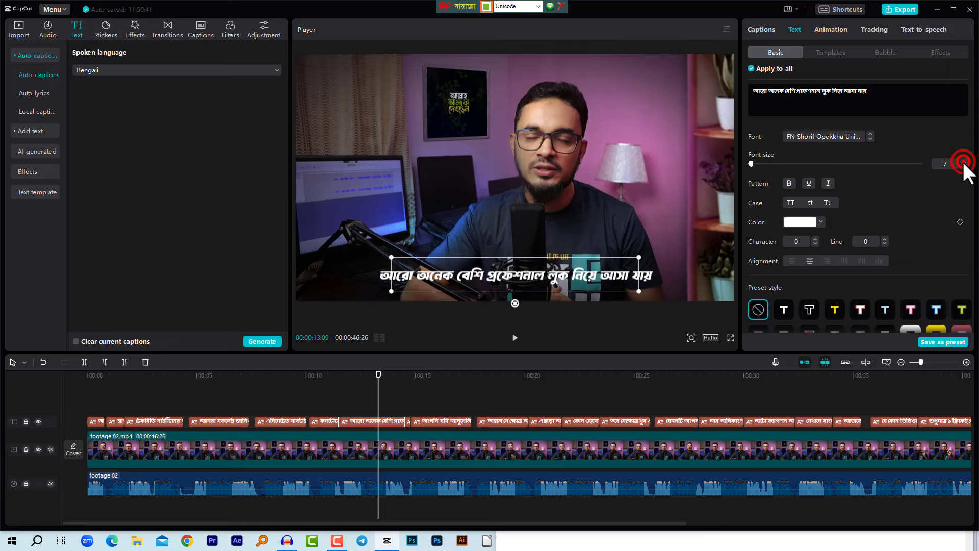
pyautogui.click(963, 161)
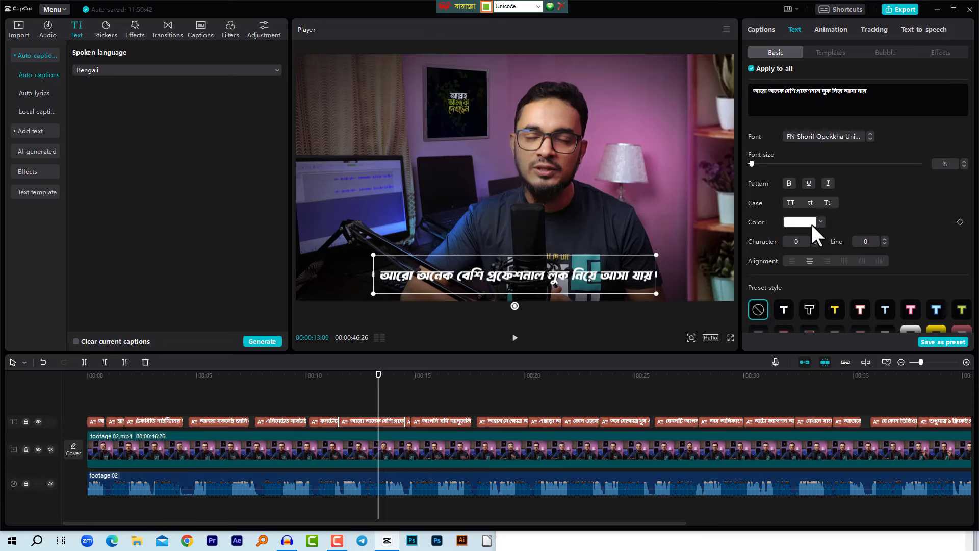
# Try the pink and blue preset styles on the captions and settle on the light-blue text preset with a thin black outline.
pyautogui.scroll(-3, 865, 230)
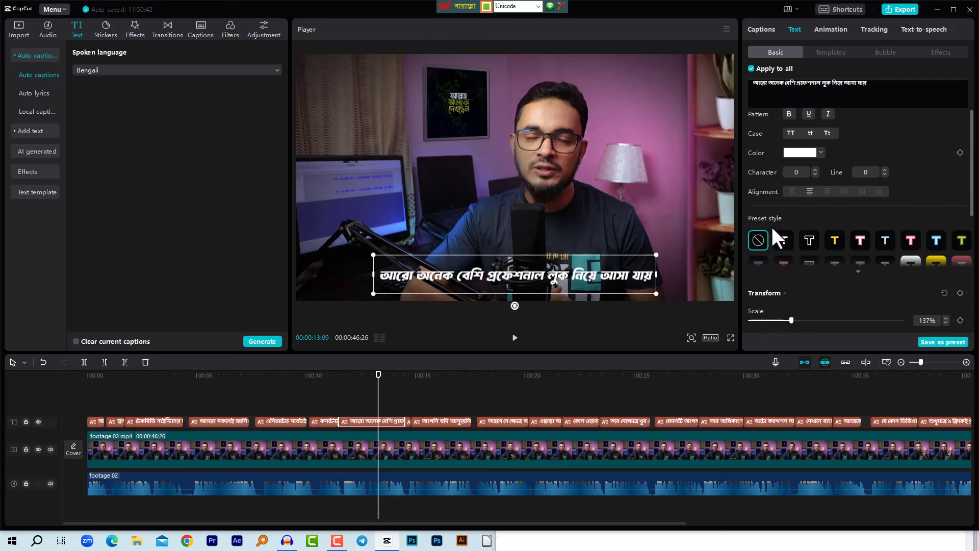
pyautogui.click(913, 240)
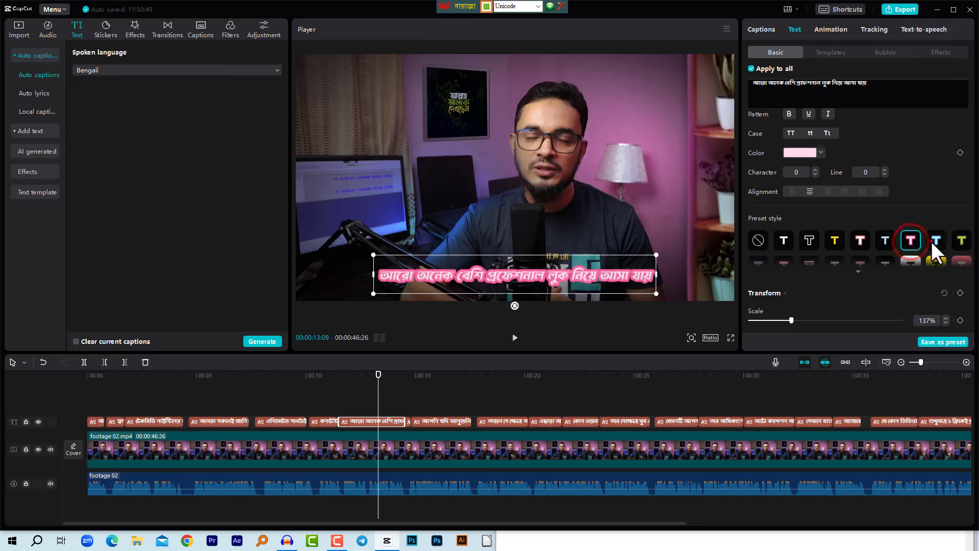
pyautogui.click(931, 241)
pyautogui.click(882, 239)
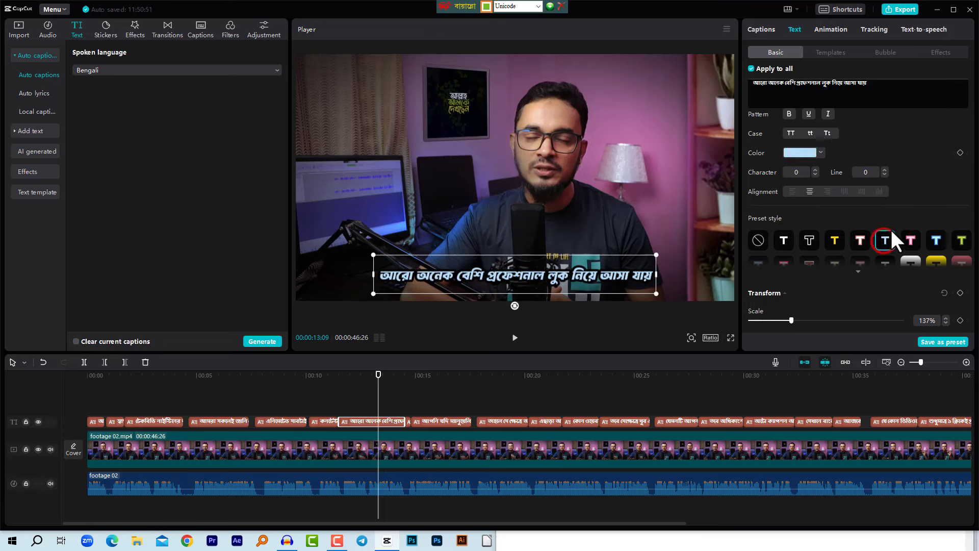
# Try adjusting the captions' blend opacity, leave it at 100%, and look over the transform and stroke settings.
pyautogui.scroll(-3, 891, 232)
pyautogui.scroll(-2, 818, 247)
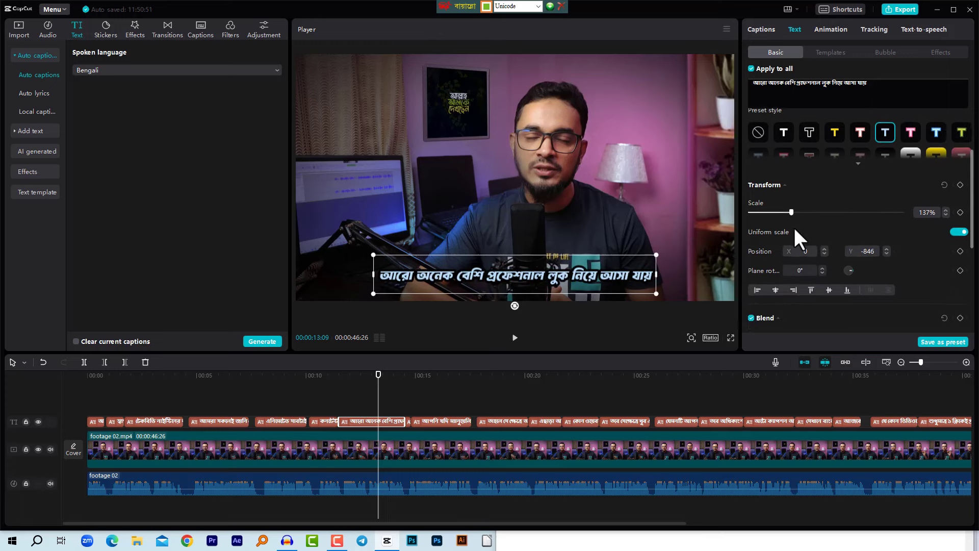
pyautogui.scroll(-3, 846, 247)
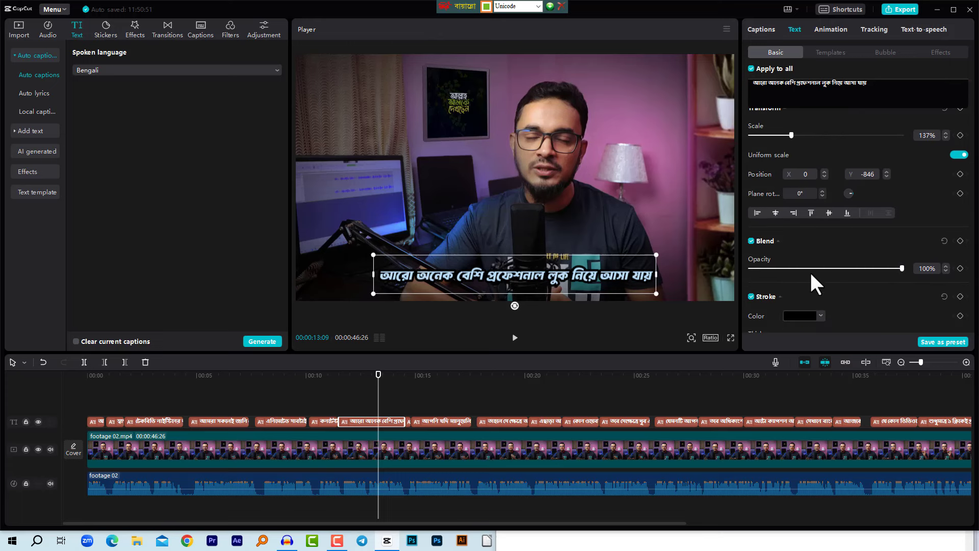
pyautogui.moveTo(870, 268)
pyautogui.mouseDown()
pyautogui.moveTo(794, 267)
pyautogui.moveTo(939, 265)
pyautogui.mouseUp()
pyautogui.scroll(-2, 877, 269)
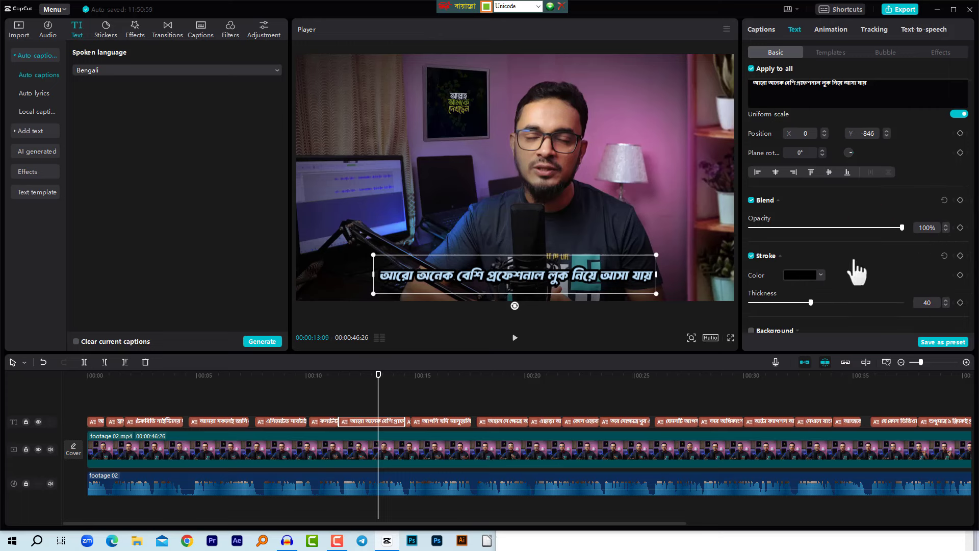
pyautogui.scroll(-4, 831, 280)
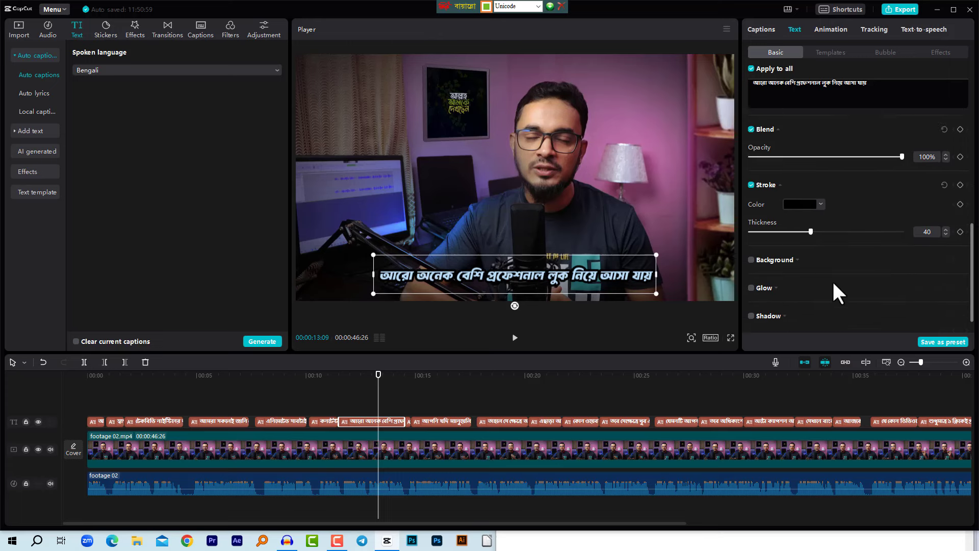
# Try a red background behind the captions and switch the background off again.
pyautogui.click(750, 234)
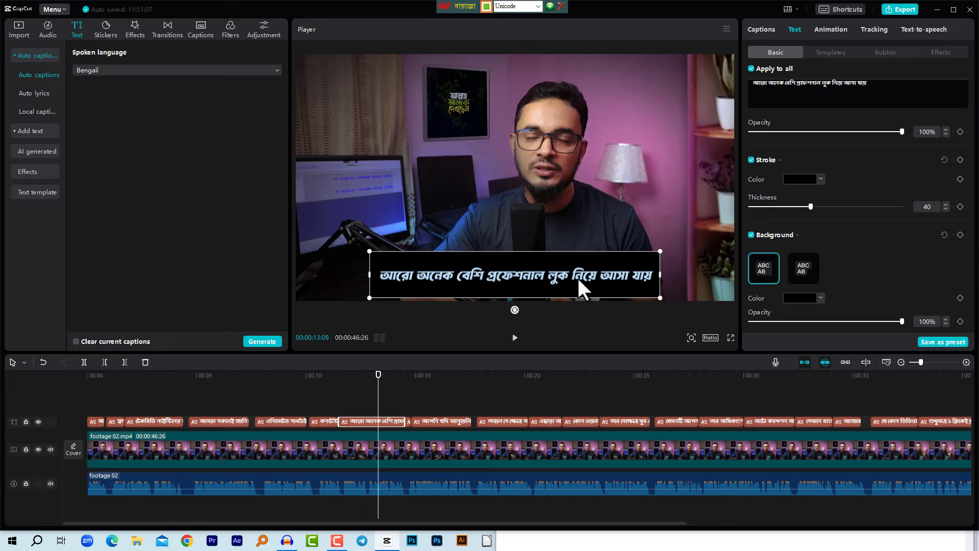
pyautogui.click(803, 290)
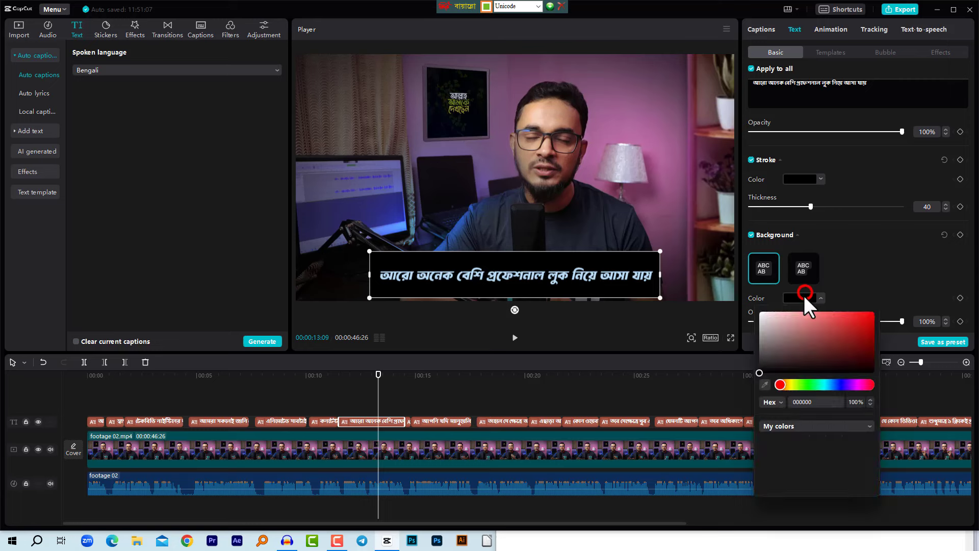
pyautogui.click(803, 297)
pyautogui.click(801, 299)
pyautogui.click(830, 331)
pyautogui.click(884, 259)
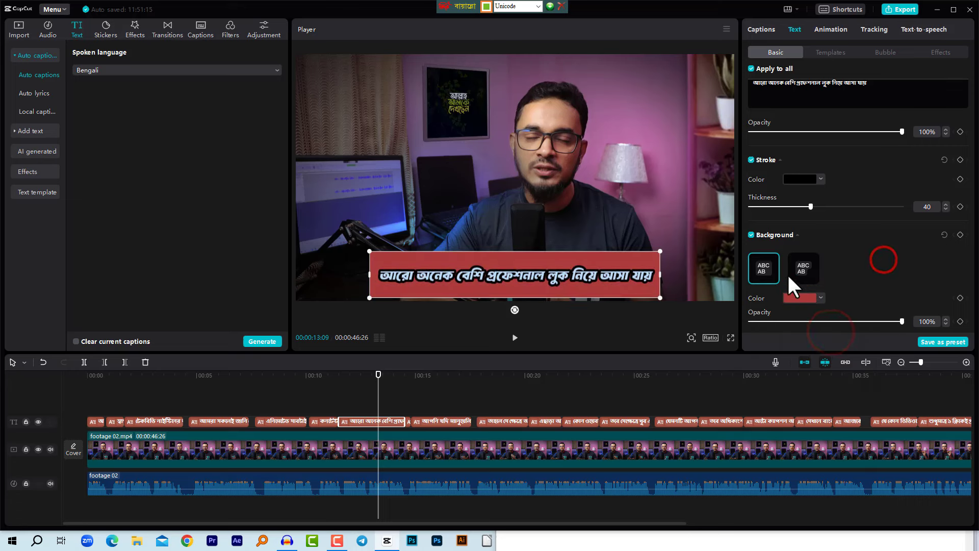
pyautogui.click(750, 234)
# Try a glow on the captions with intensity 100 and pale pink colour FFD5D5, and switch it off again.
pyautogui.scroll(-5, 926, 249)
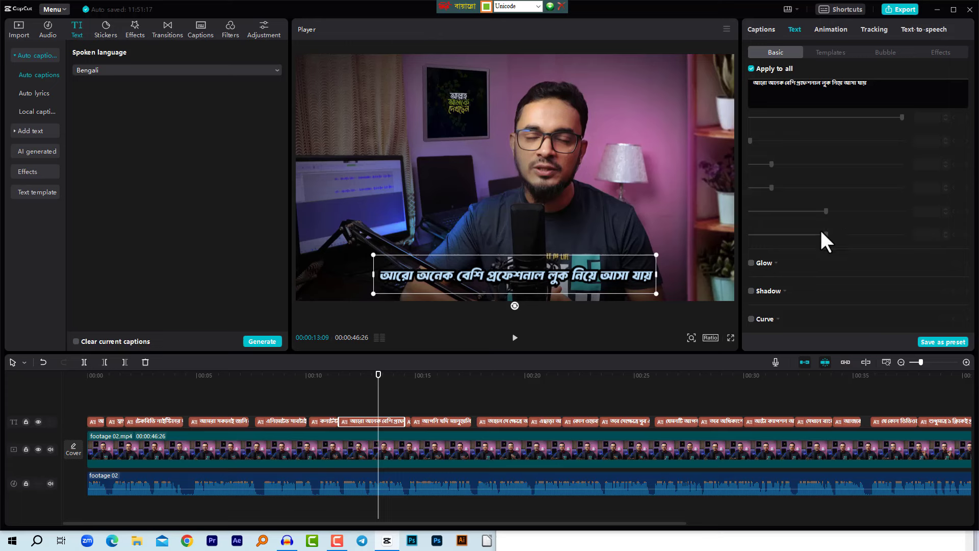
pyautogui.click(751, 263)
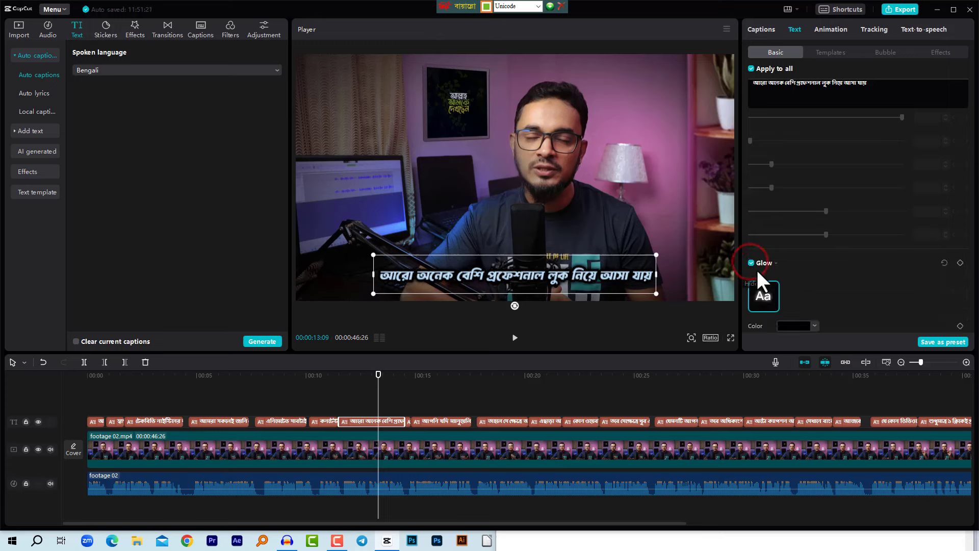
pyautogui.scroll(-1, 811, 260)
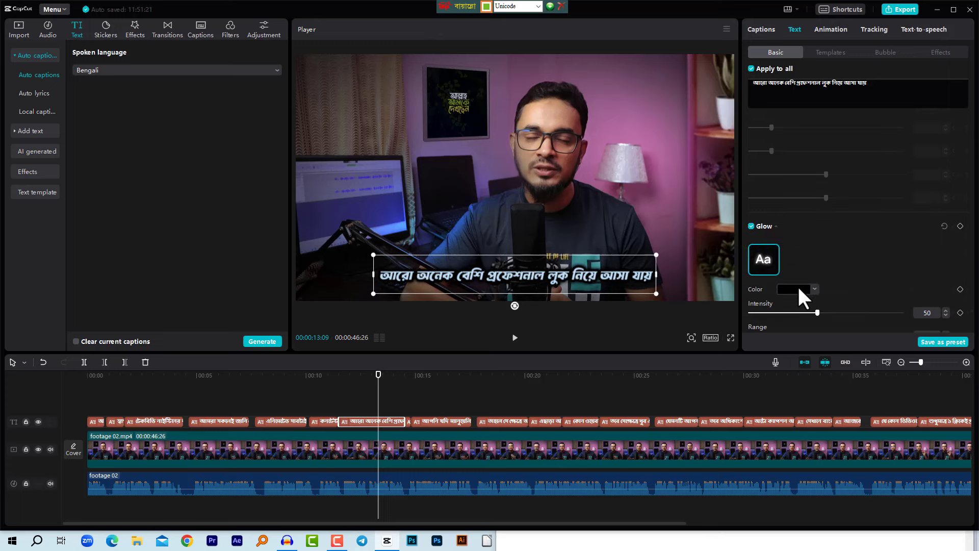
pyautogui.moveTo(815, 313); pyautogui.dragTo(917, 321)
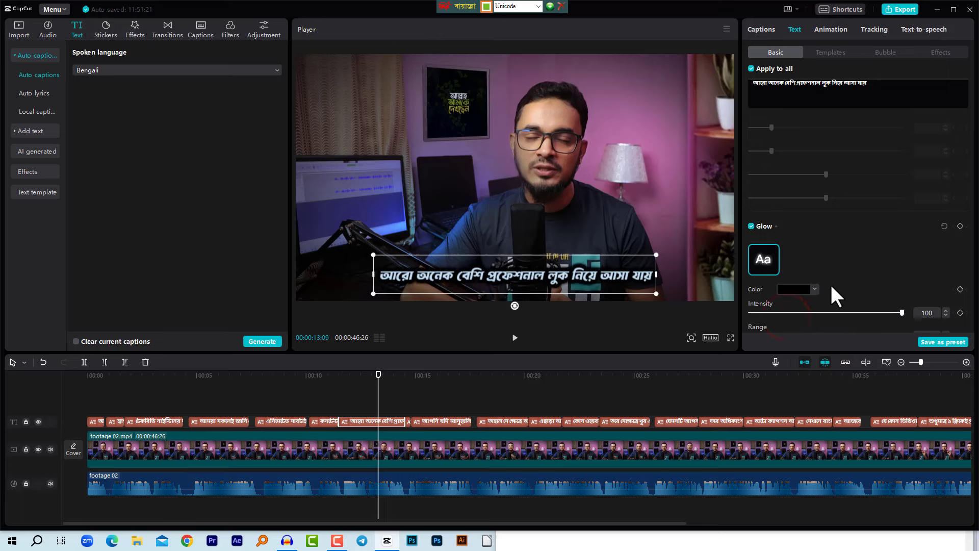
pyautogui.click(788, 290)
pyautogui.click(775, 304)
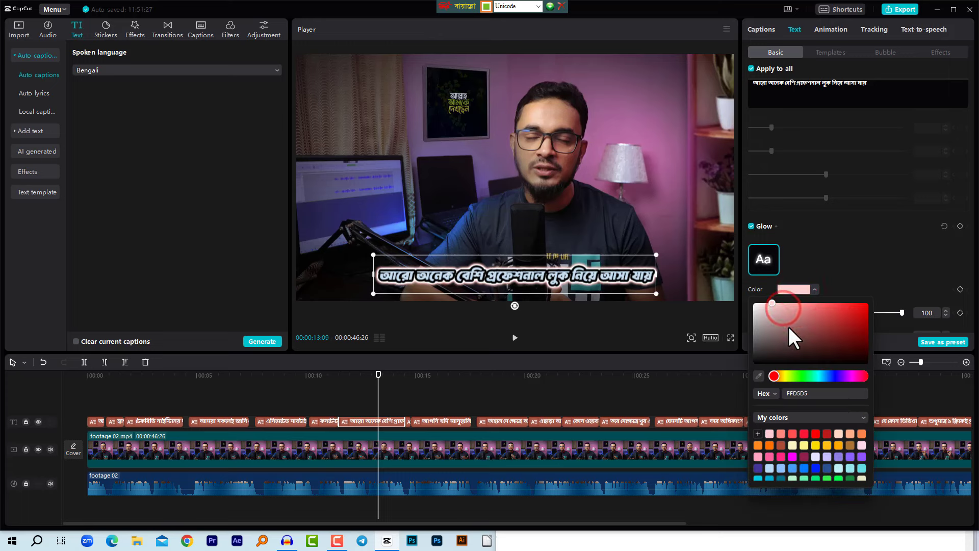
pyautogui.click(855, 235)
pyautogui.click(758, 227)
pyautogui.click(754, 261)
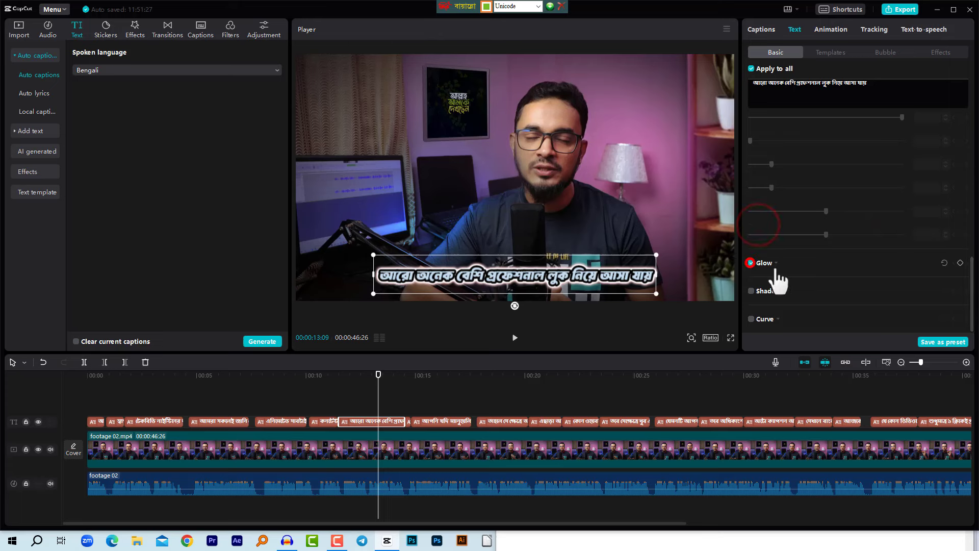
# Try curving the captions at 72° strength, bring the strength back to 0° and switch the curve off again.
pyautogui.click(749, 319)
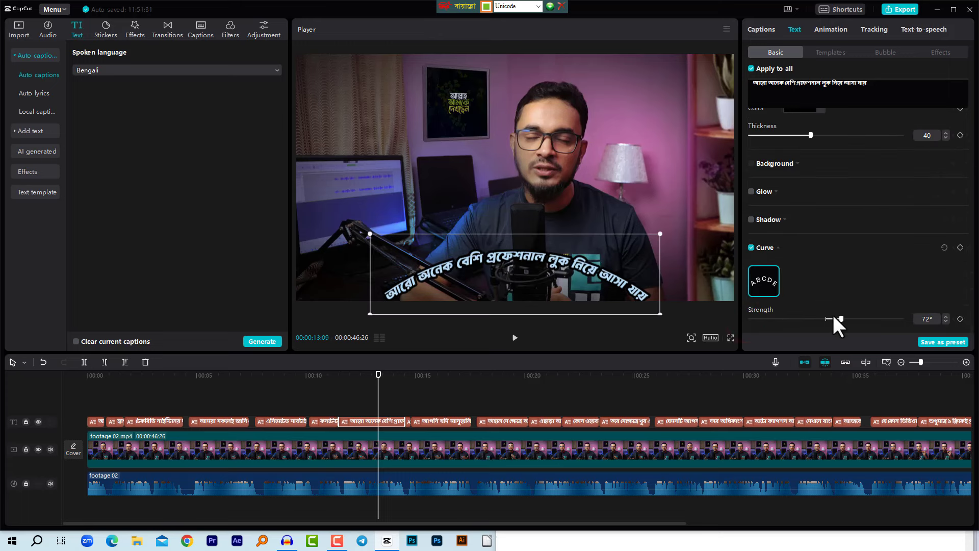
pyautogui.moveTo(839, 318)
pyautogui.mouseDown()
pyautogui.moveTo(809, 319)
pyautogui.moveTo(839, 319)
pyautogui.moveTo(823, 320)
pyautogui.mouseUp()
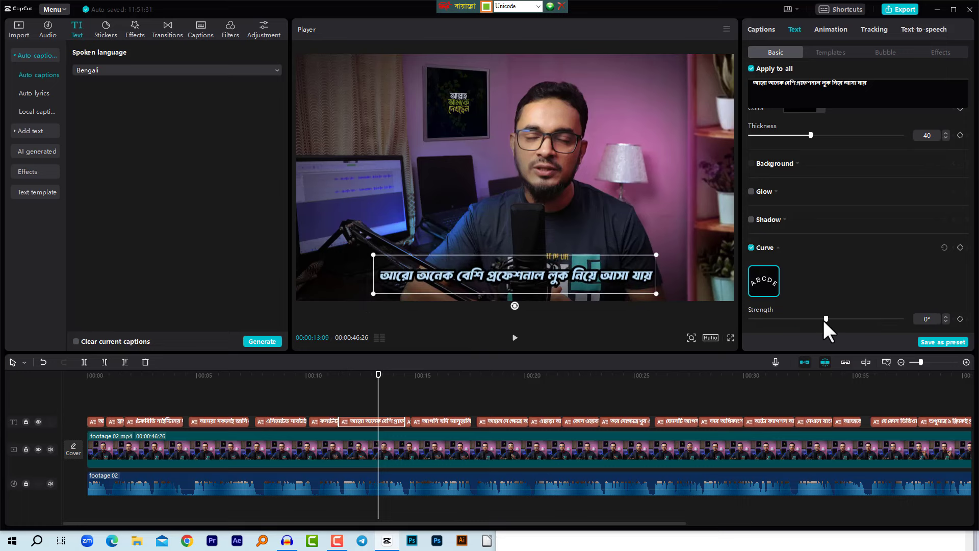
pyautogui.click(751, 247)
# Try the glowing green text template on all captions, preview it further along the timeline, and undo it.
pyautogui.click(839, 54)
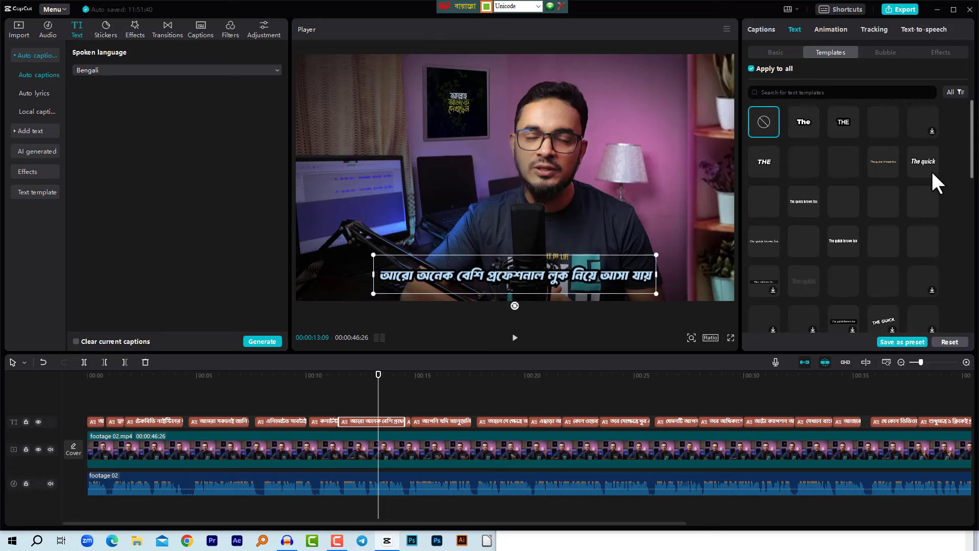
pyautogui.scroll(-2, 893, 284)
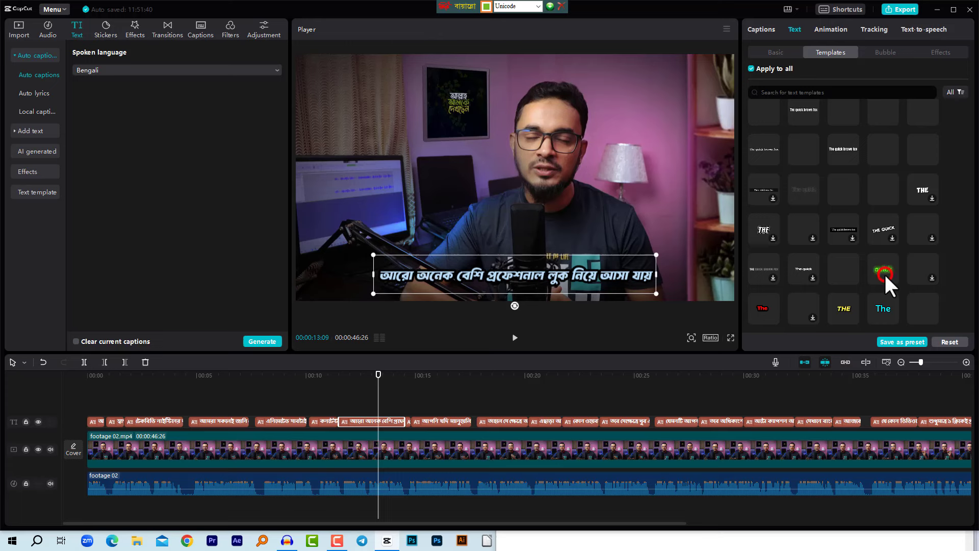
pyautogui.click(883, 272)
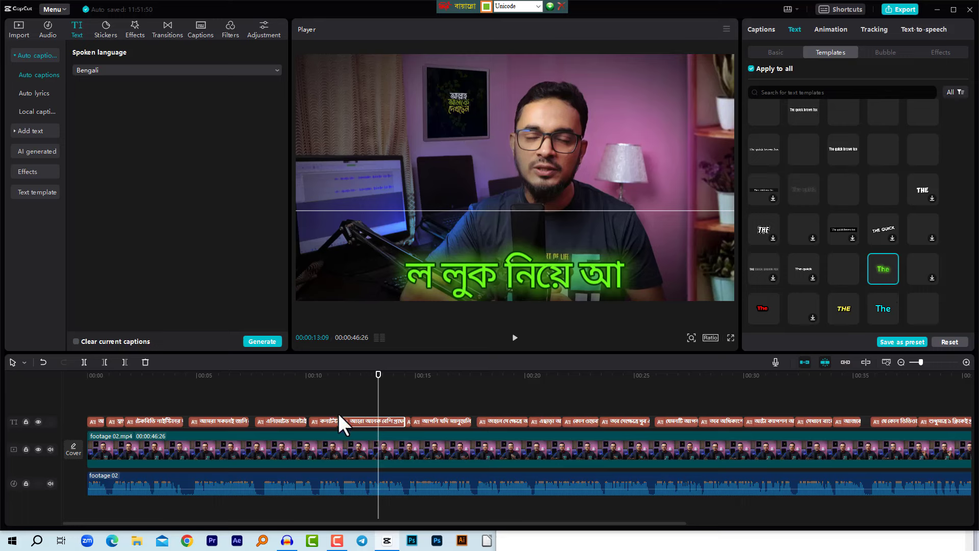
pyautogui.moveTo(401, 374); pyautogui.dragTo(489, 377)
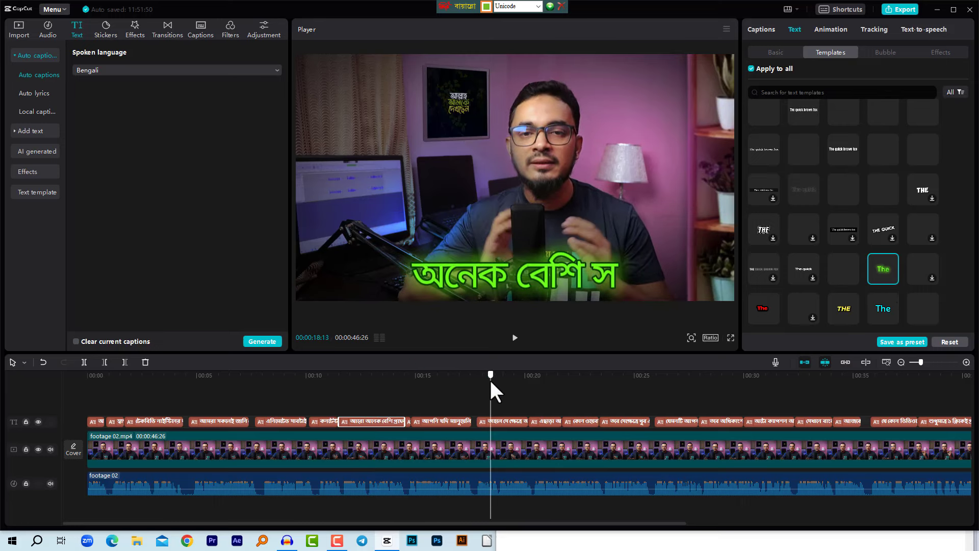
pyautogui.scroll(-2, 885, 223)
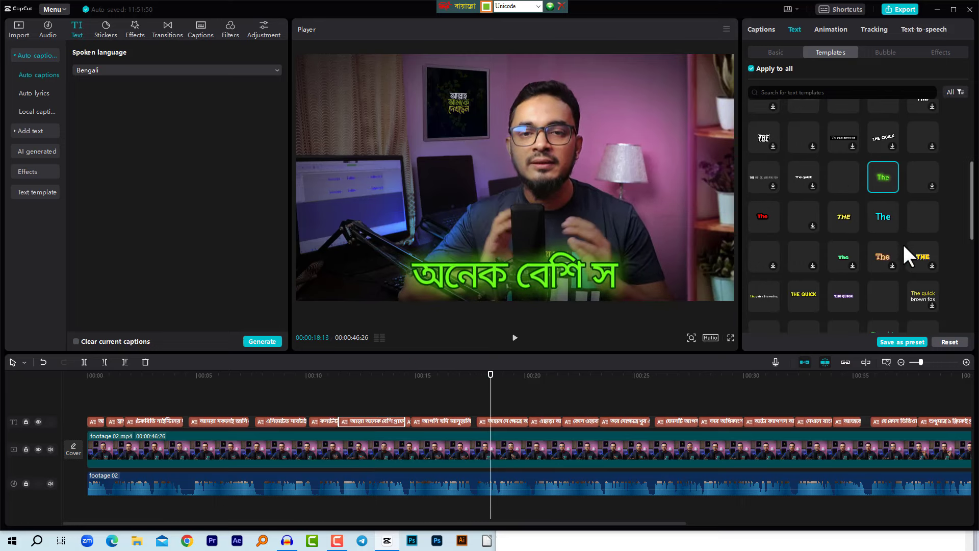
pyautogui.scroll(4, 835, 182)
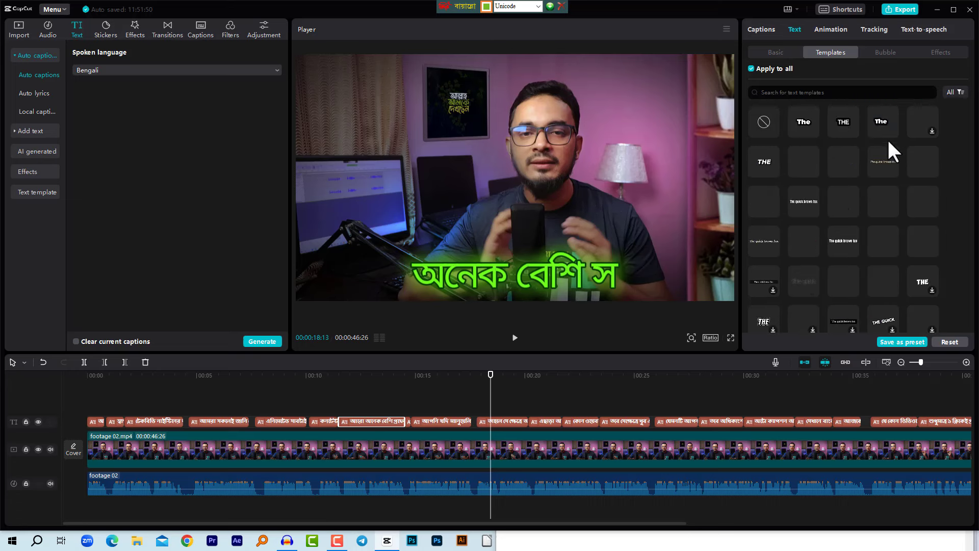
pyautogui.hotkey('ctrl', 'z')
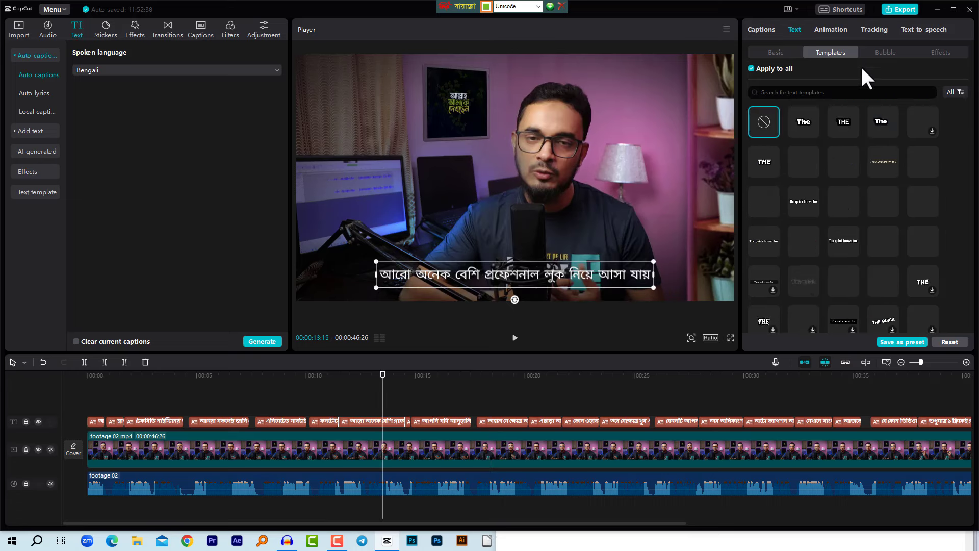
# Try the neon arrow and round pink neon bubbles on the captions, turn off applying to all, and remove the bubble from the selected caption.
pyautogui.click(889, 53)
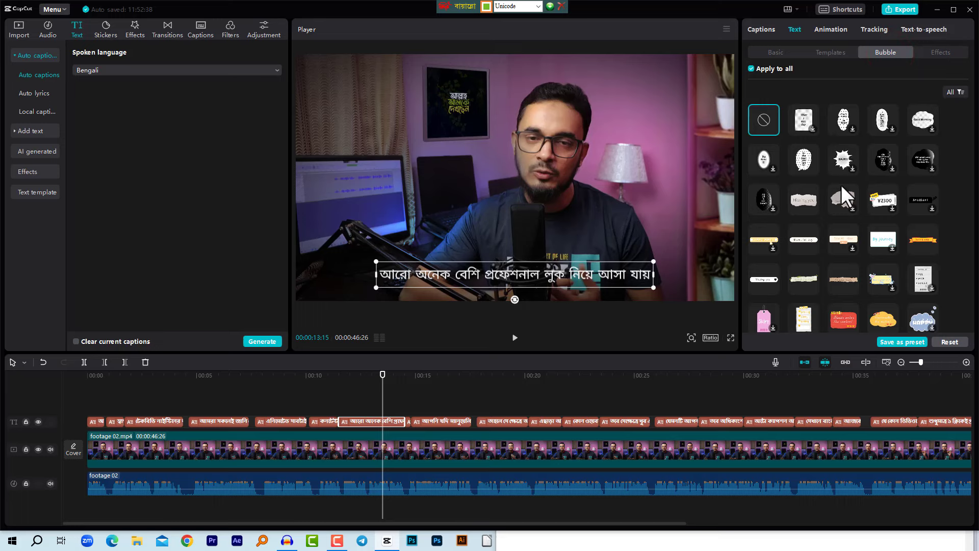
pyautogui.scroll(-3, 843, 204)
pyautogui.click(884, 210)
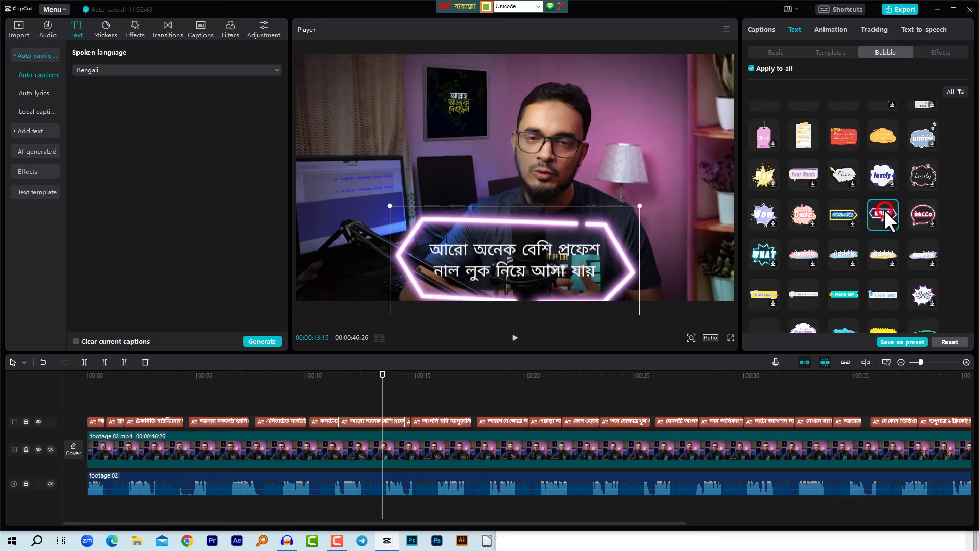
pyautogui.click(910, 214)
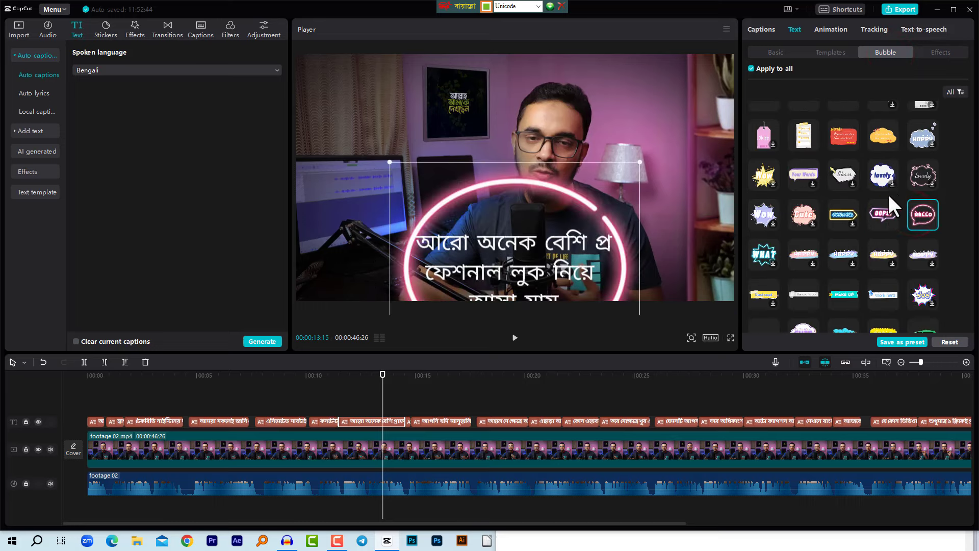
pyautogui.click(751, 68)
pyautogui.click(933, 51)
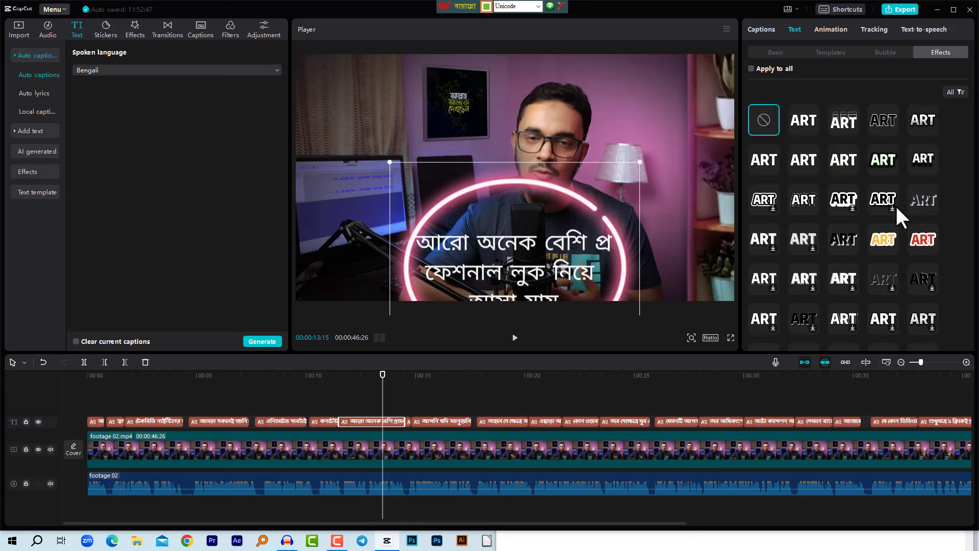
pyautogui.click(884, 54)
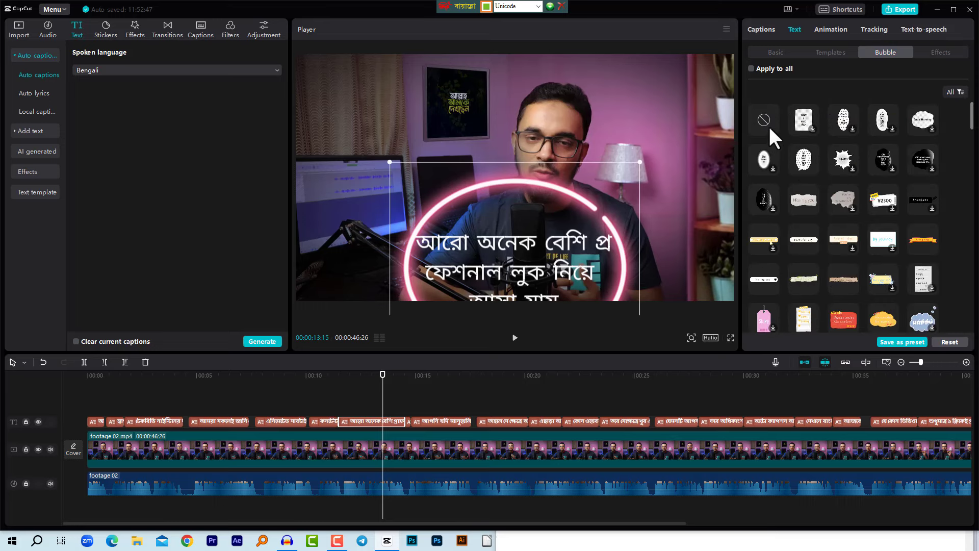
pyautogui.click(765, 121)
# Try two blue text effects, including the cyan glow, on the selected caption only.
pyautogui.click(938, 52)
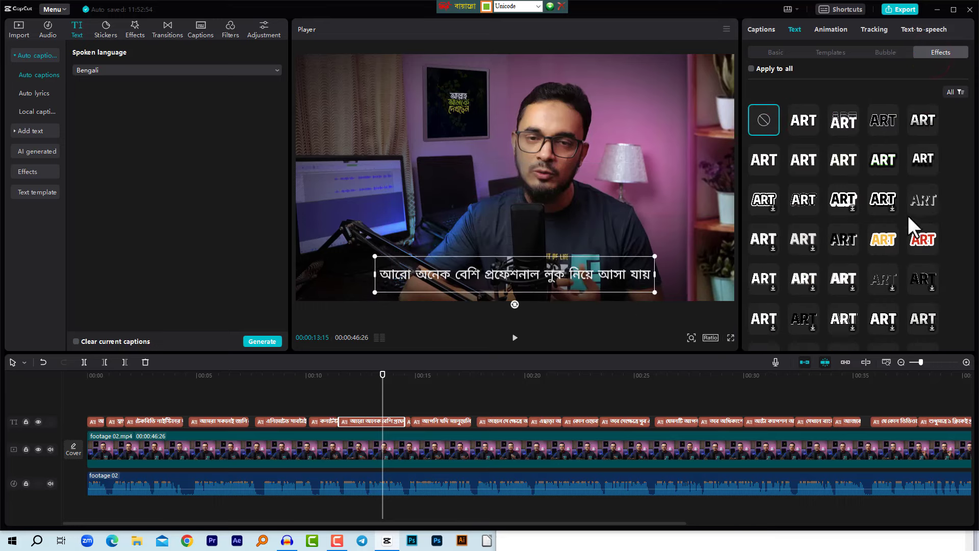
pyautogui.scroll(-5, 907, 216)
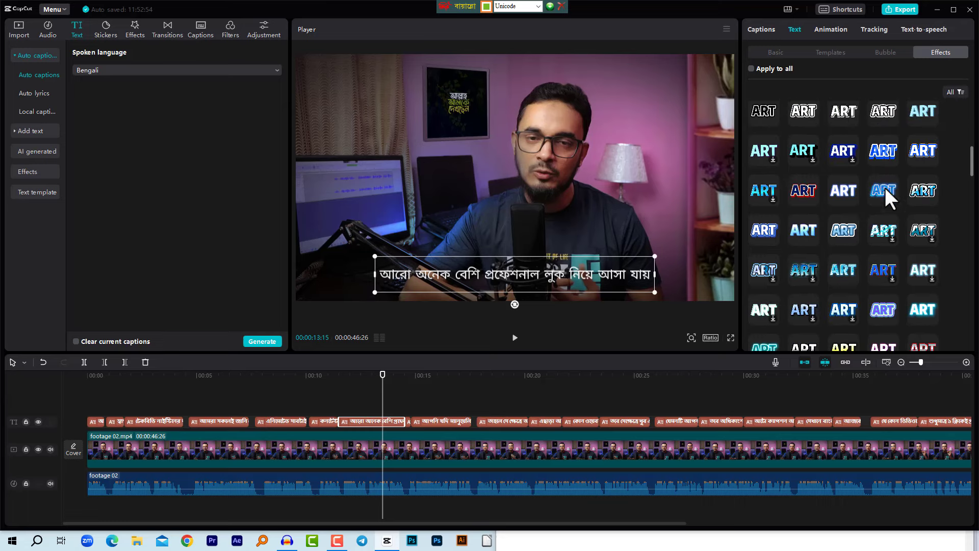
pyautogui.click(883, 190)
pyautogui.click(923, 309)
# Try the white glow, gold outline and golden glow text effects on the selected caption and browse the remaining effects.
pyautogui.moveTo(972, 172); pyautogui.dragTo(951, 265)
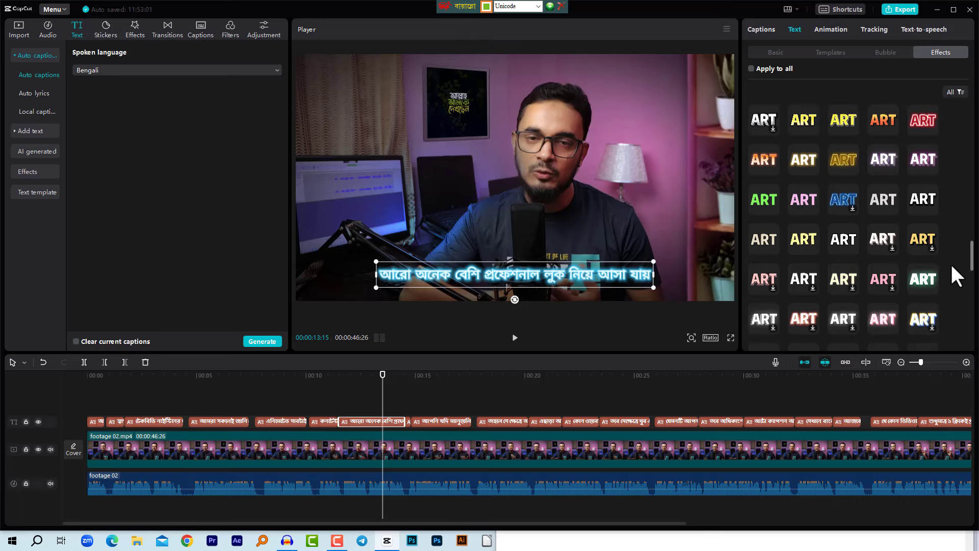
pyautogui.click(819, 314)
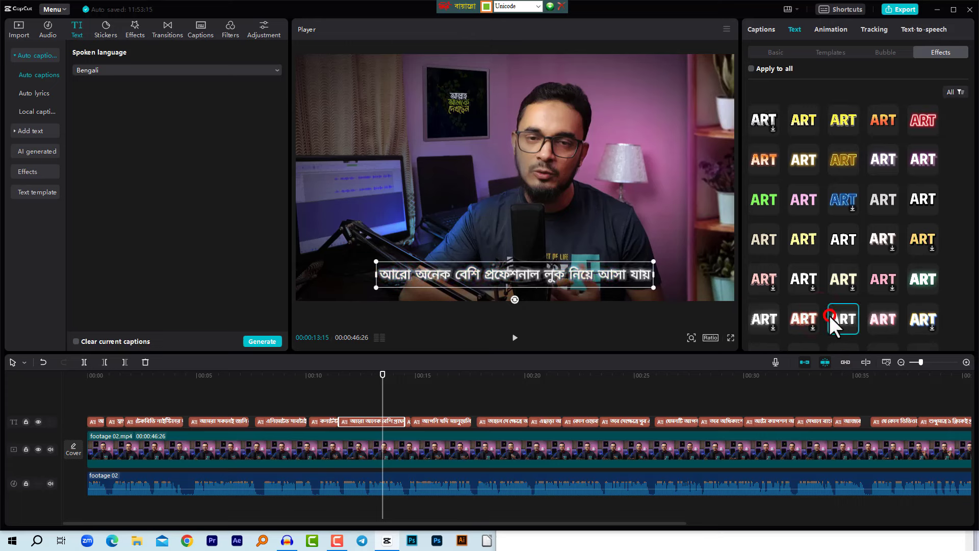
pyautogui.click(844, 157)
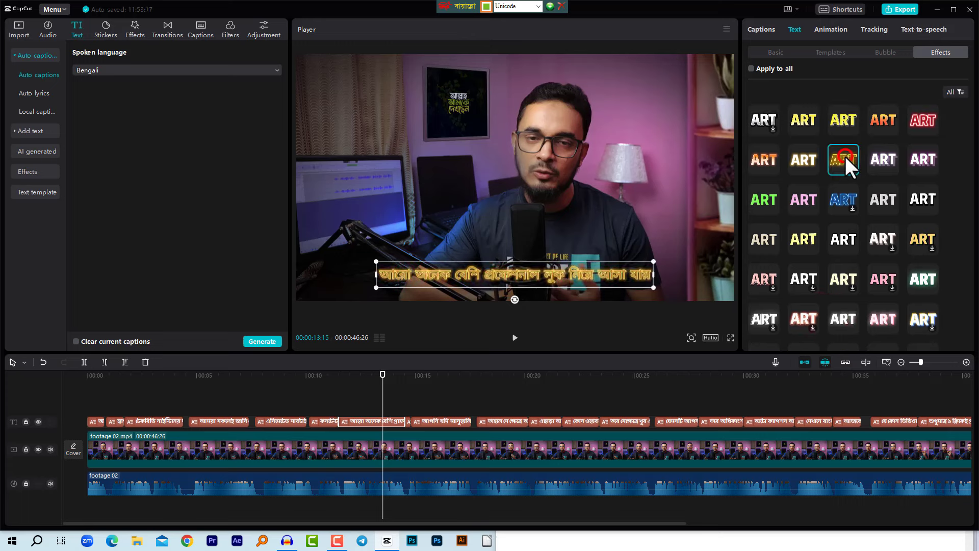
pyautogui.click(799, 158)
pyautogui.scroll(-5, 867, 224)
pyautogui.scroll(-8, 868, 225)
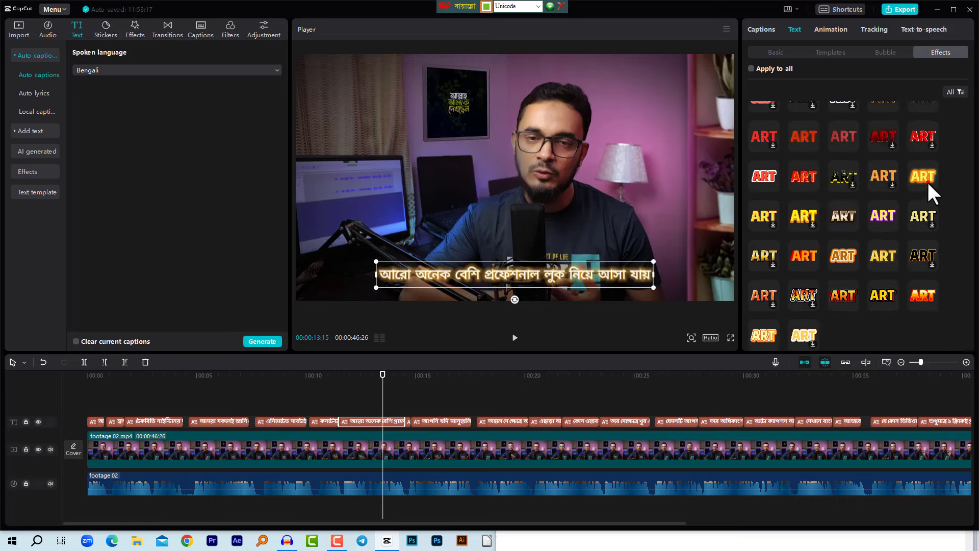
pyautogui.click(830, 209)
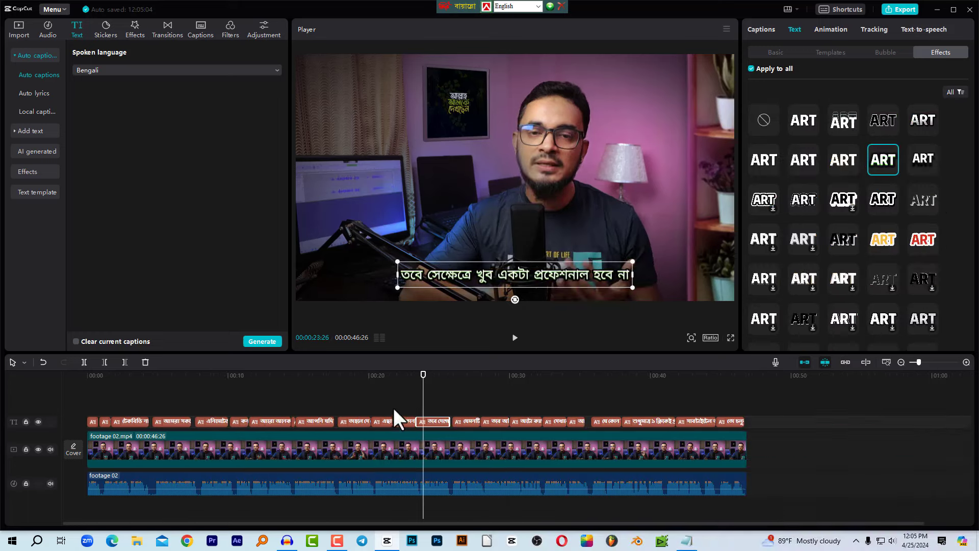
# Try the Slide Up, Stroke Fill and Trail entrance animations on the selected caption.
pyautogui.click(829, 28)
pyautogui.click(774, 56)
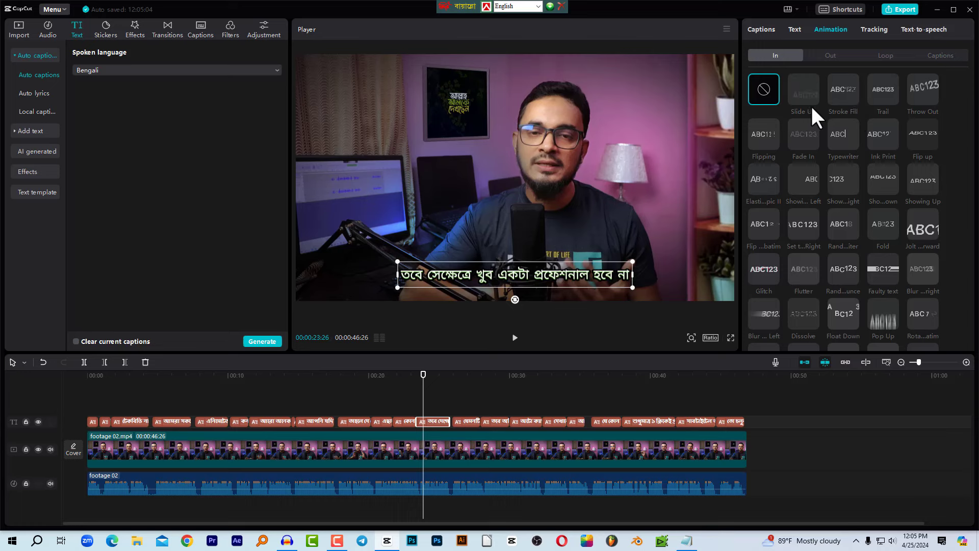
pyautogui.click(812, 90)
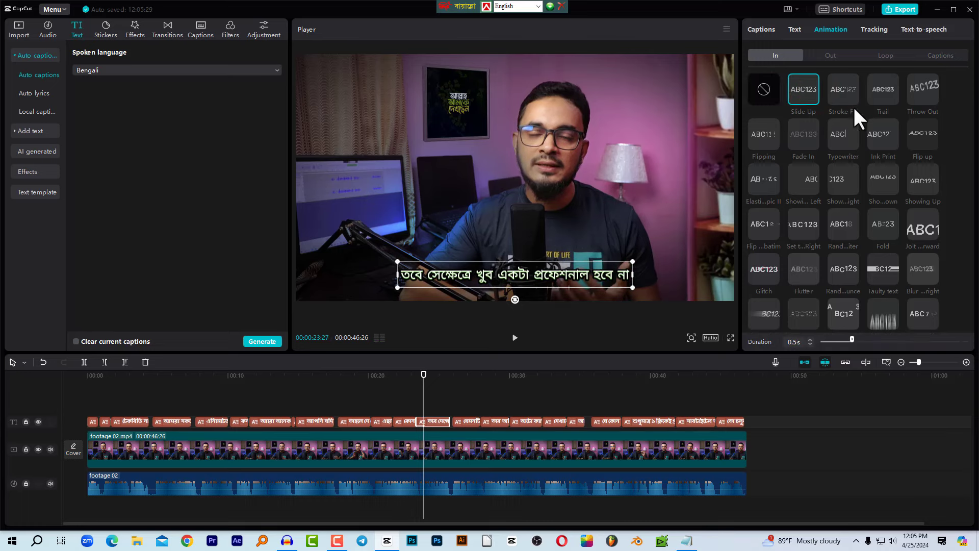
pyautogui.click(849, 92)
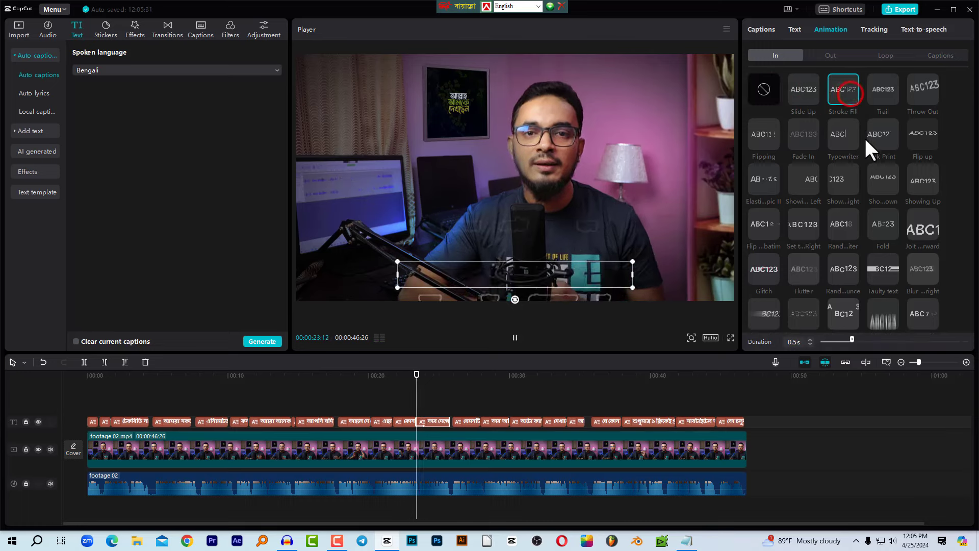
pyautogui.click(888, 81)
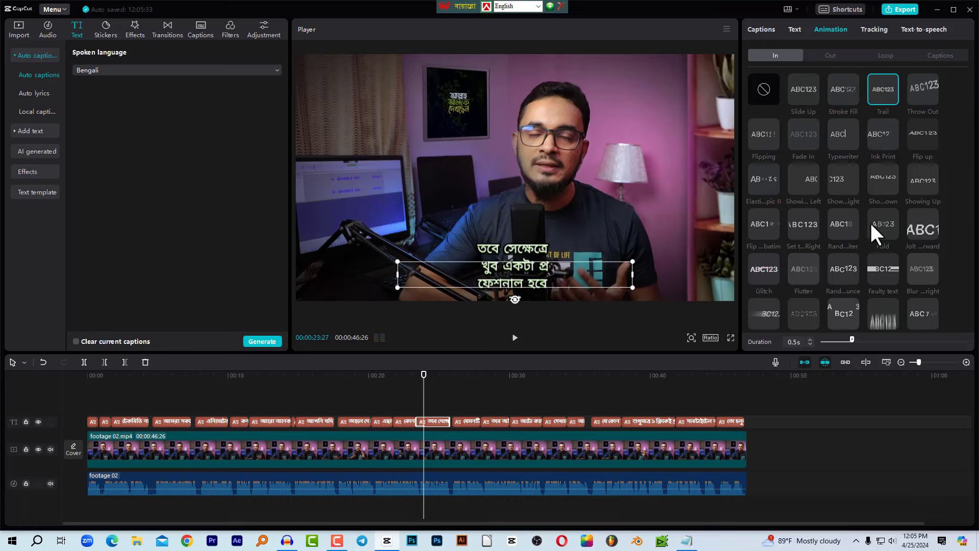
# Try the Fold entrance animation with a 1.2 s duration, browse the other entrance animations, and remove the animation from the caption.
pyautogui.click(888, 225)
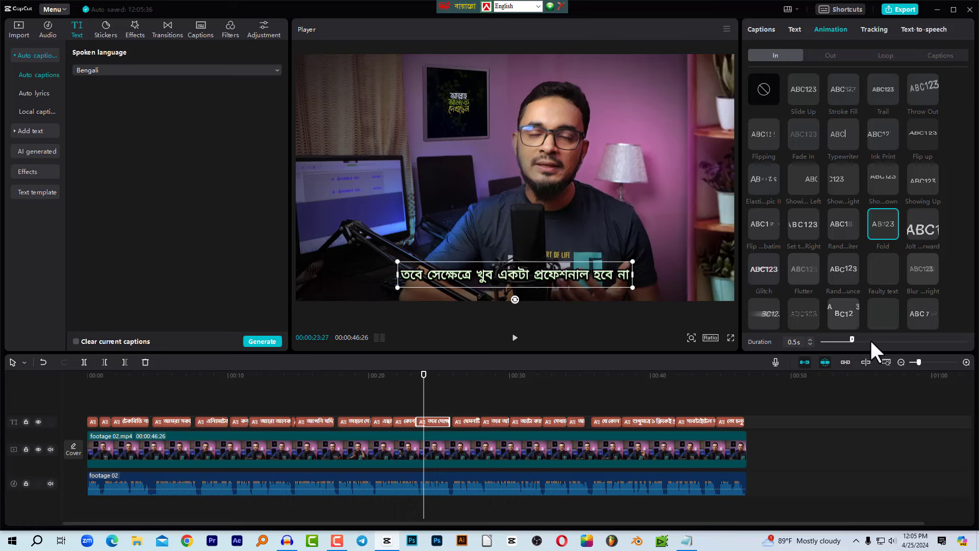
pyautogui.moveTo(870, 341); pyautogui.dragTo(896, 339)
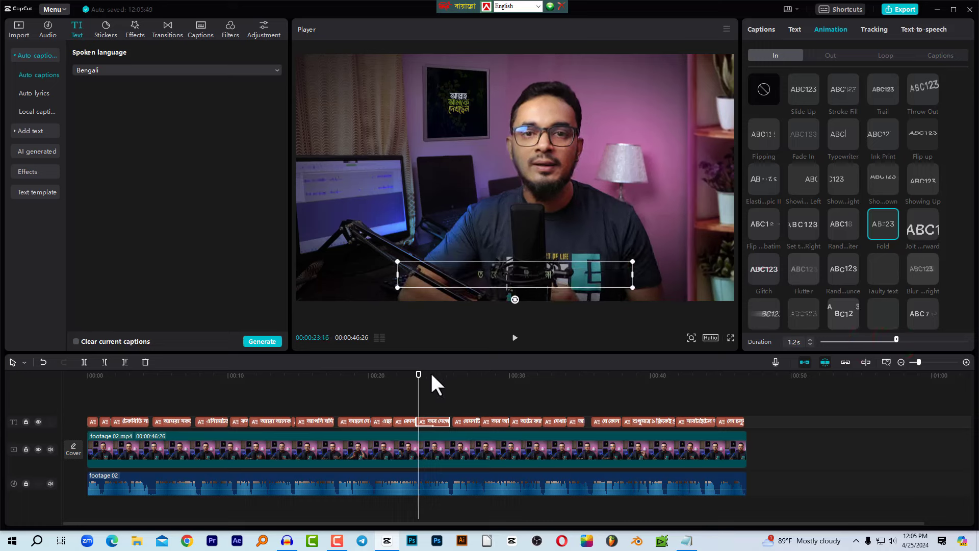
pyautogui.moveTo(418, 374); pyautogui.dragTo(430, 375)
pyautogui.scroll(-2, 914, 204)
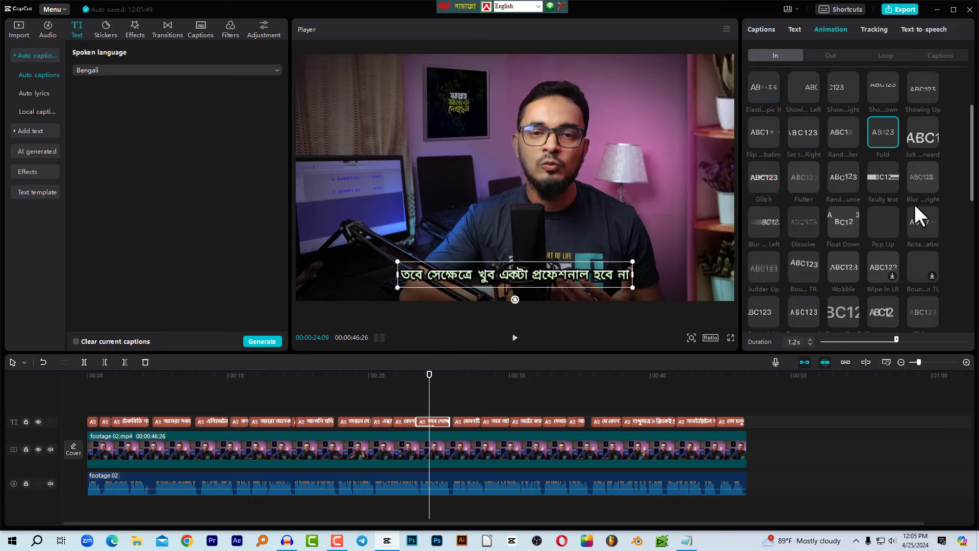
pyautogui.scroll(-3, 890, 224)
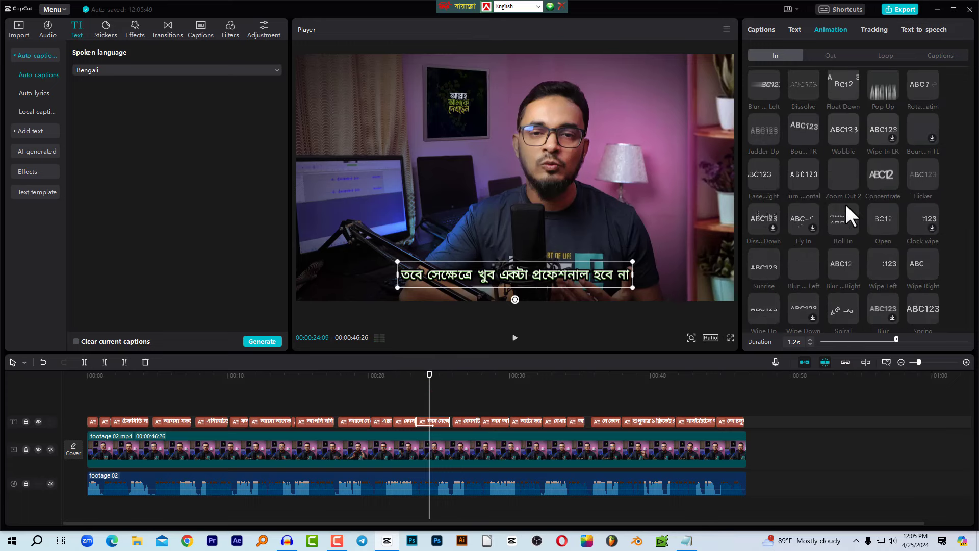
pyautogui.scroll(-3, 849, 206)
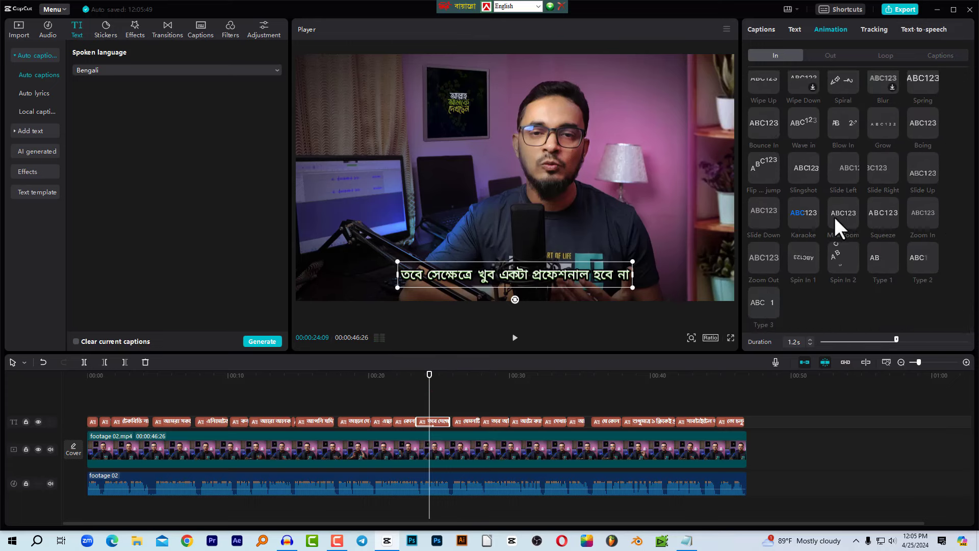
pyautogui.scroll(5, 882, 162)
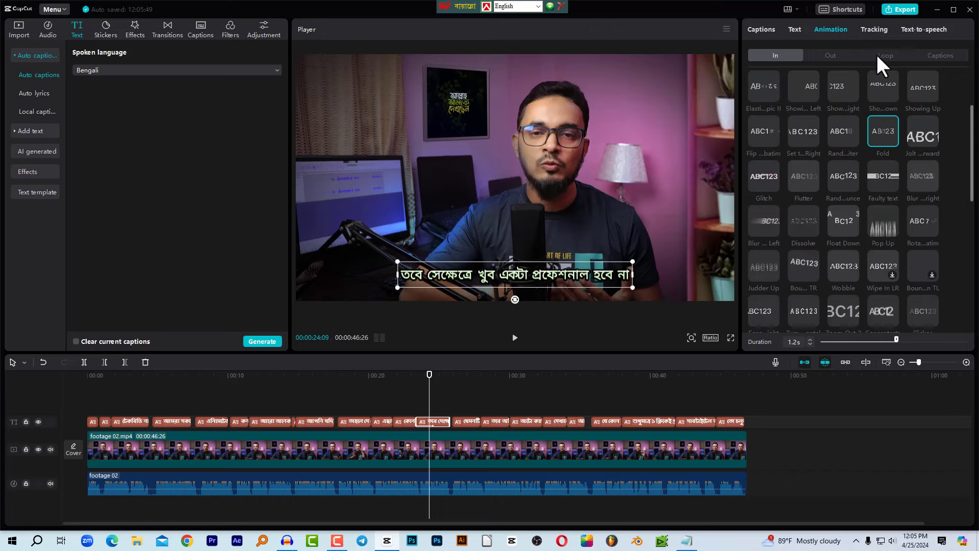
pyautogui.scroll(2, 841, 112)
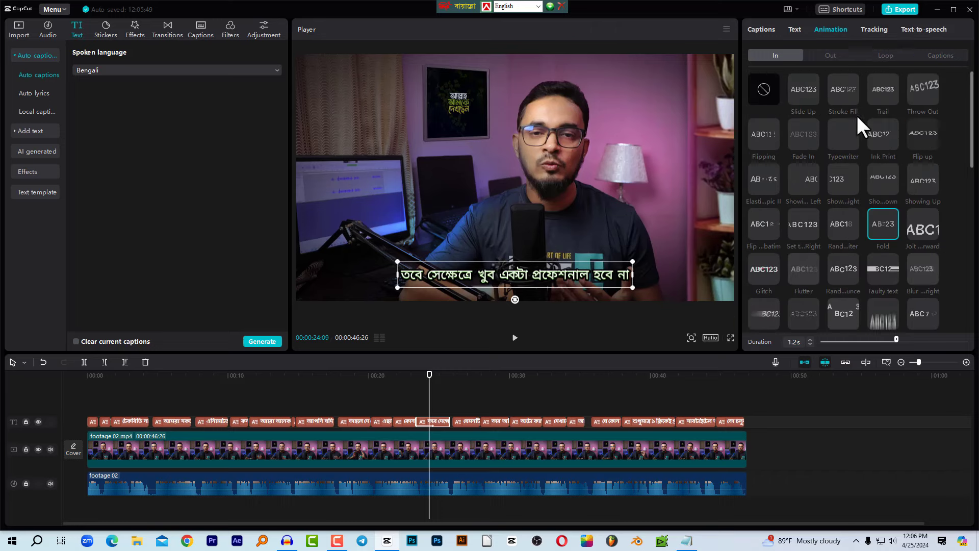
pyautogui.click(764, 87)
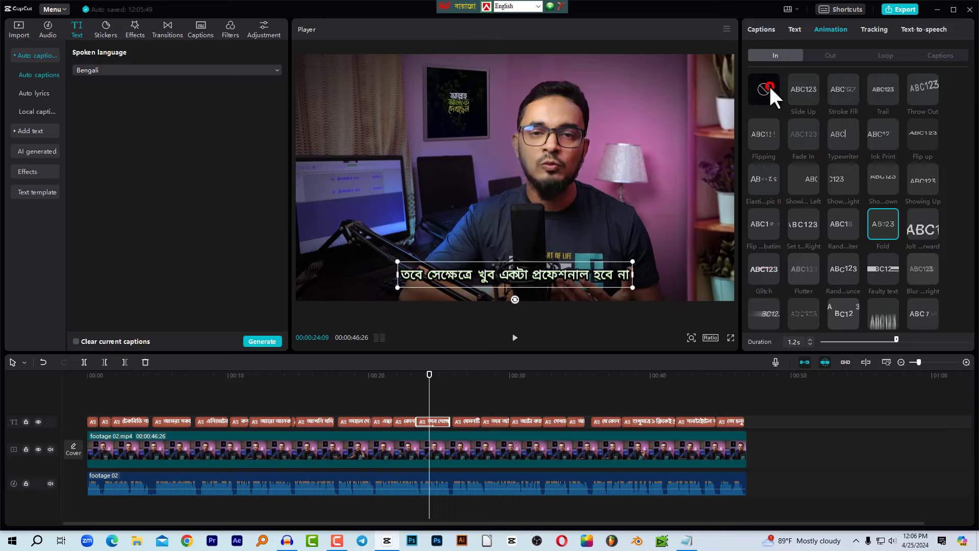
# Try the Flare loop animation on the selected caption and switch it to Rotate.
pyautogui.click(885, 55)
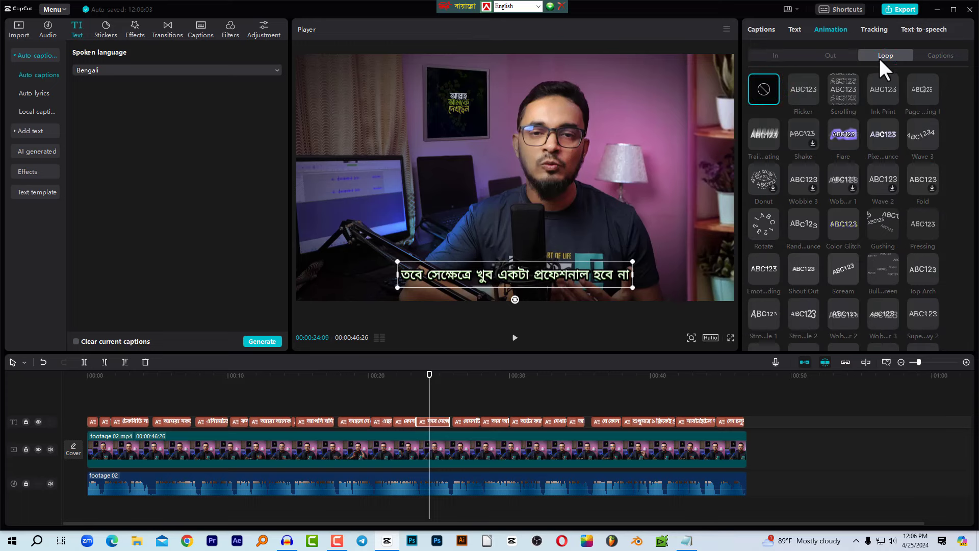
pyautogui.click(854, 142)
pyautogui.click(773, 222)
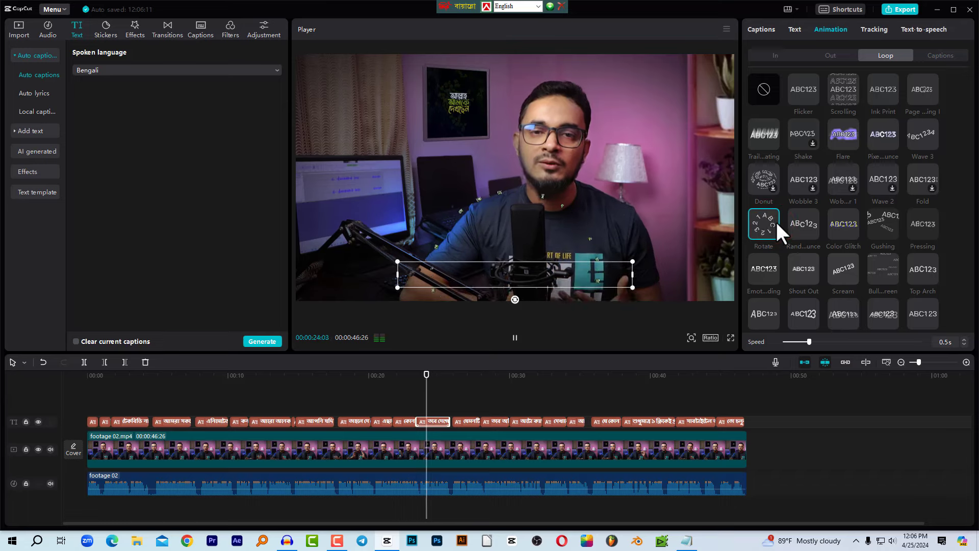
# Try the random bounce loop animation on the selected caption and remove it again.
pyautogui.click(815, 222)
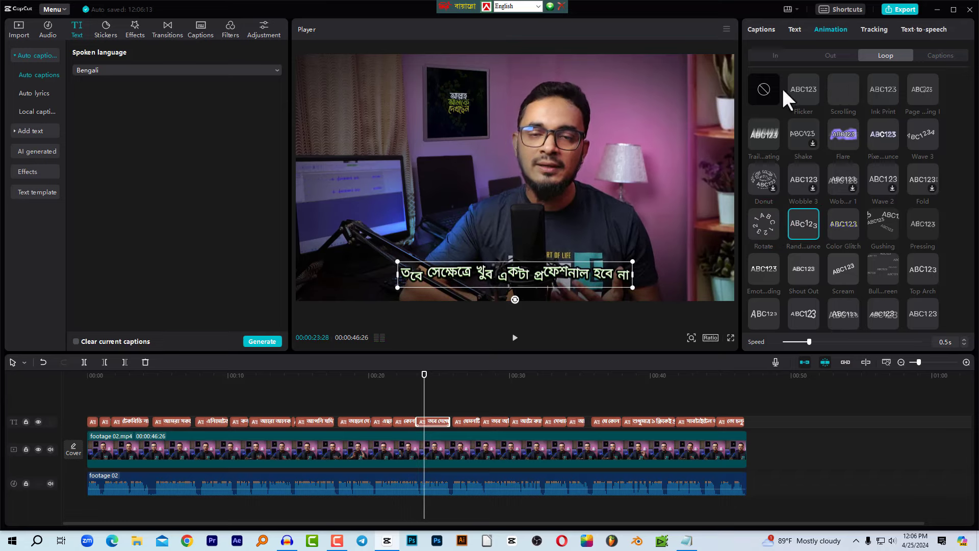
pyautogui.click(768, 88)
# Try two of the caption-type animations on the selected caption: the purple word highlight and the tilting purple word box.
pyautogui.click(941, 56)
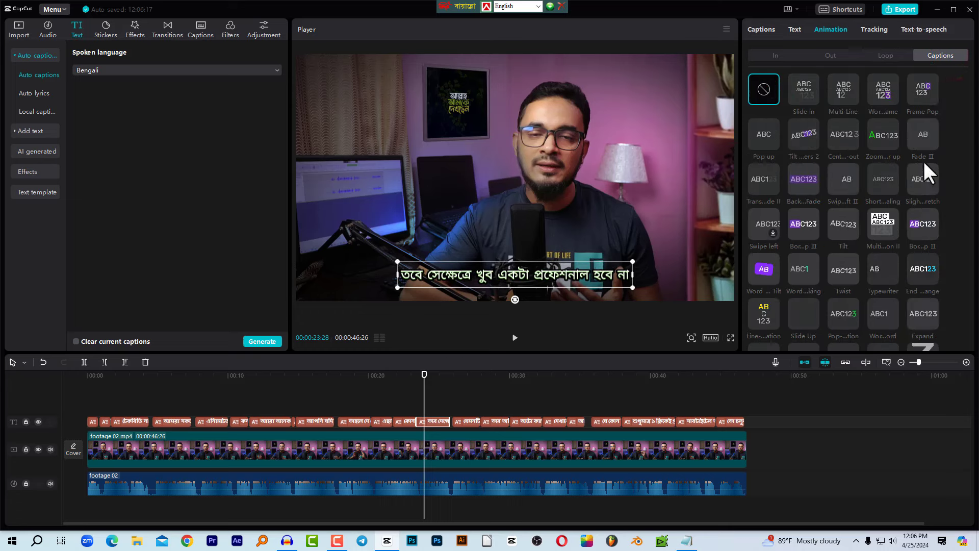
pyautogui.click(809, 221)
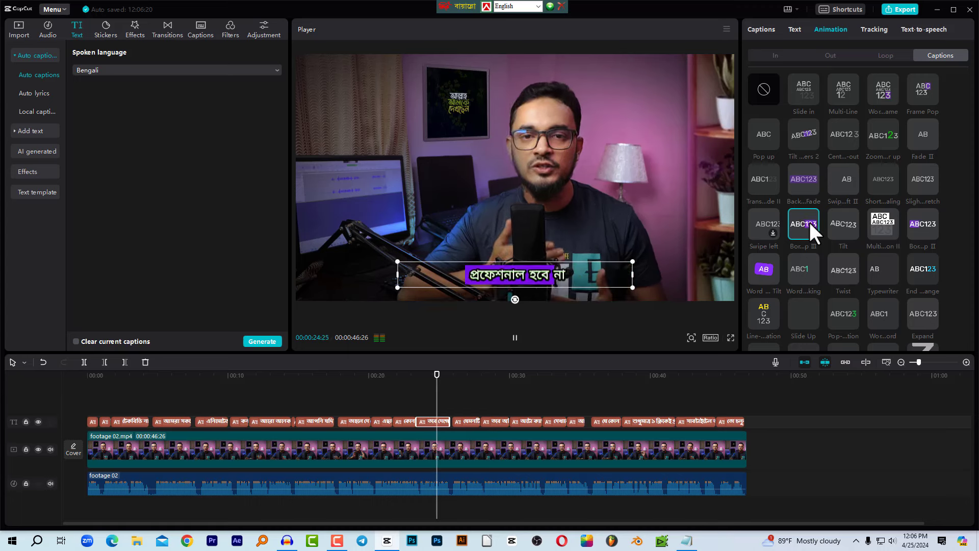
pyautogui.click(763, 269)
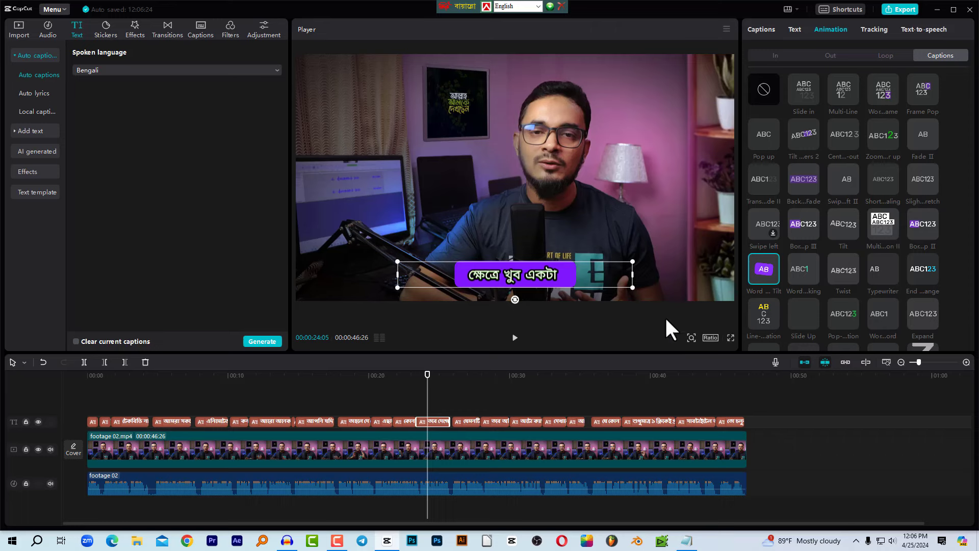
# Apply the caption-type animation with the purple word box at the start (Bor...p II) to all captions at once and preview it.
pyautogui.moveTo(761, 417); pyautogui.dragTo(81, 426)
pyautogui.click(842, 29)
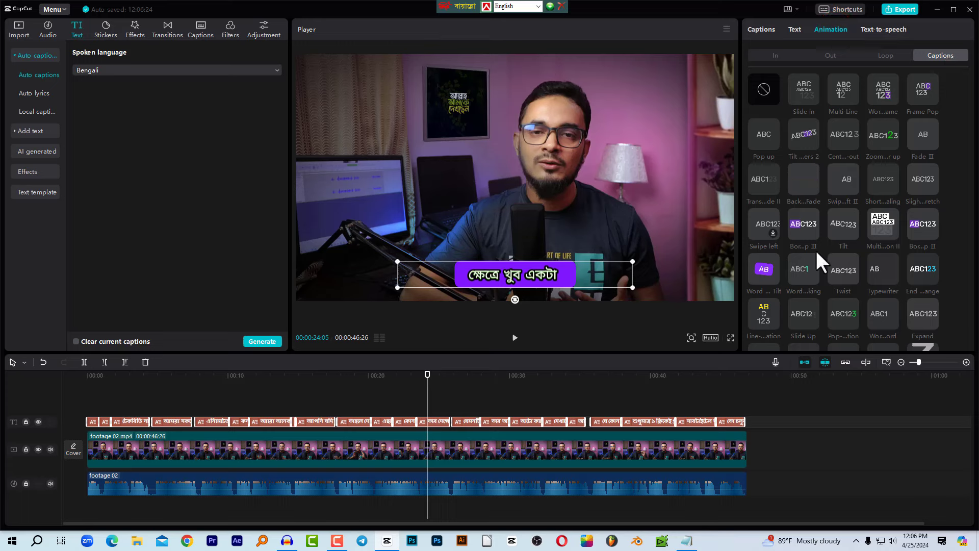
pyautogui.click(918, 222)
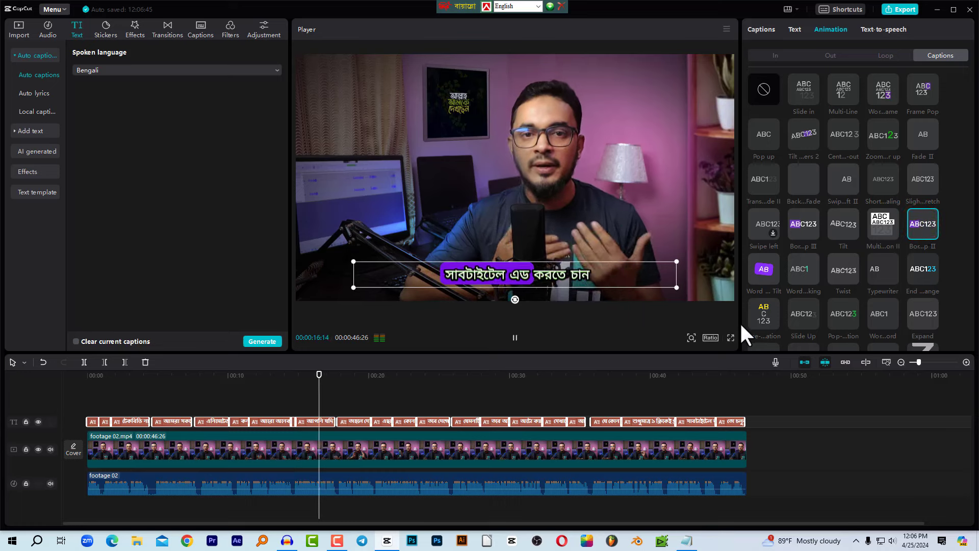
pyautogui.click(369, 404)
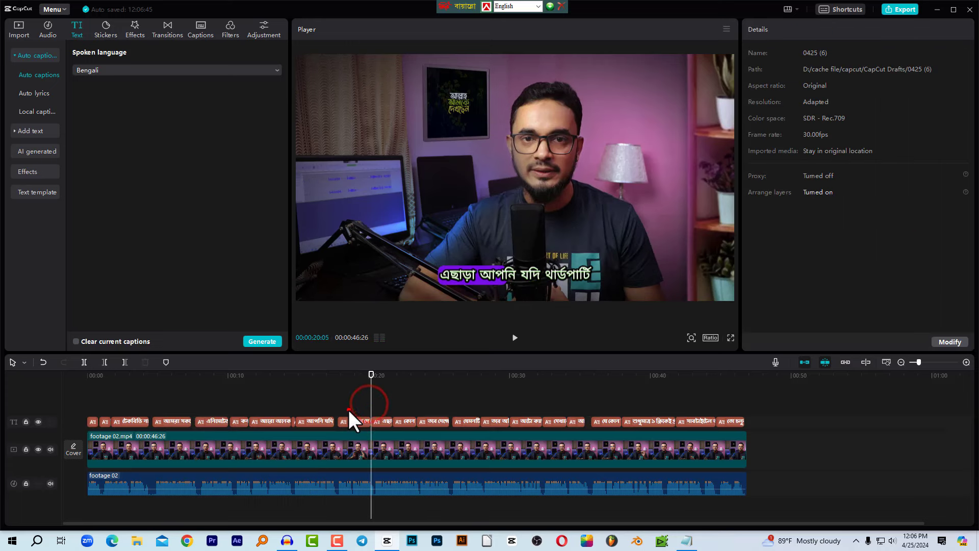
# Select the group of captions around the 20-second mark, try the Twist caption animation on them and switch back to the purple box one.
pyautogui.moveTo(348, 409); pyautogui.dragTo(442, 420)
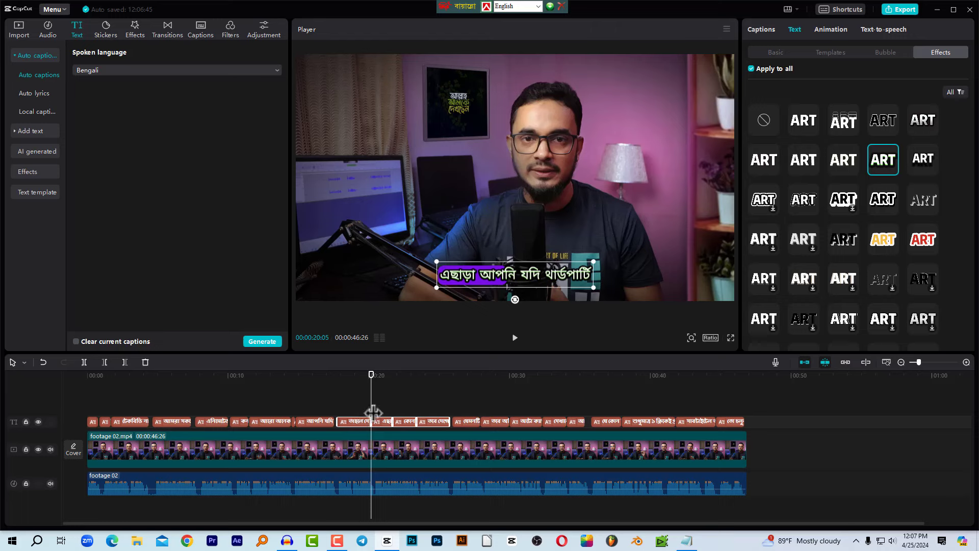
pyautogui.moveTo(359, 405); pyautogui.dragTo(433, 421)
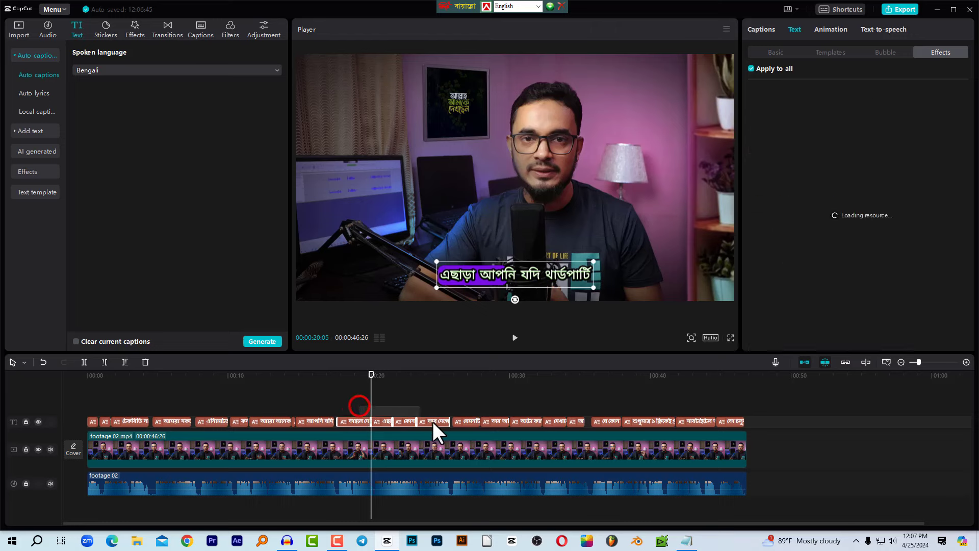
pyautogui.click(826, 30)
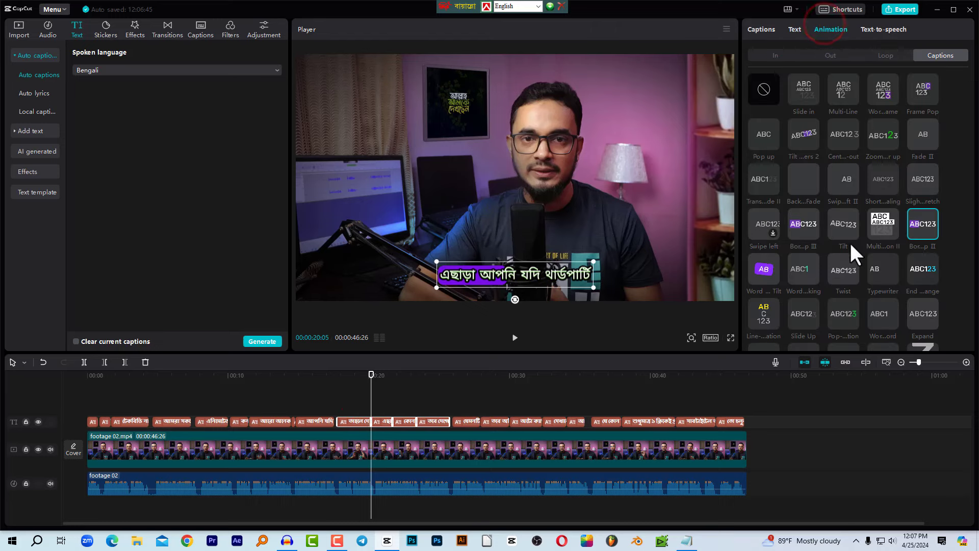
pyautogui.click(843, 269)
pyautogui.click(916, 232)
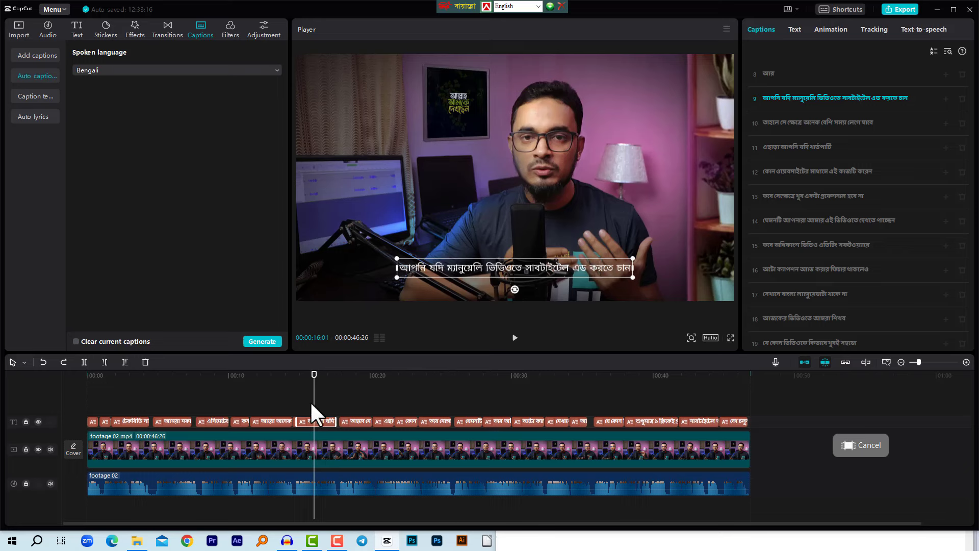
# Generate bilingual captions from the Bengali caption list with English as the translation language.
pyautogui.click(322, 412)
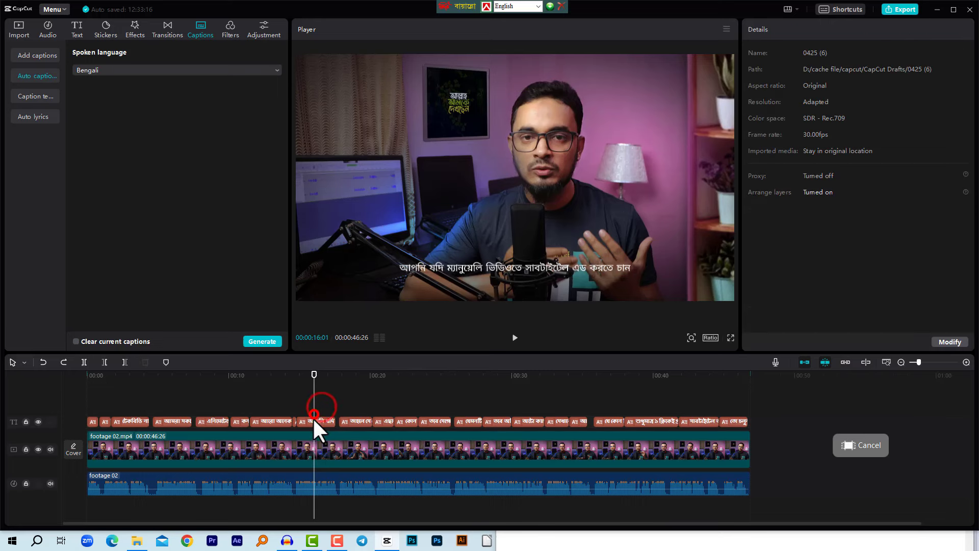
pyautogui.click(313, 418)
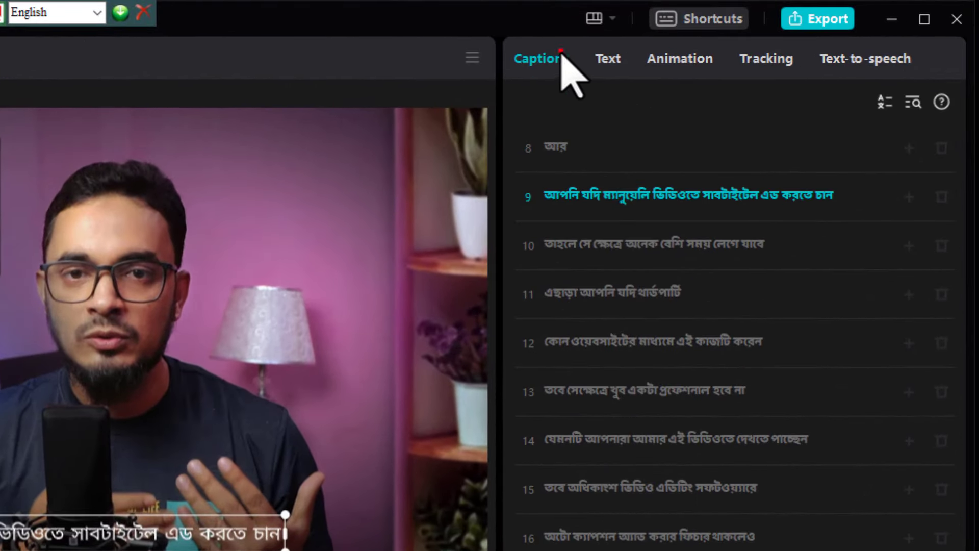
pyautogui.click(765, 29)
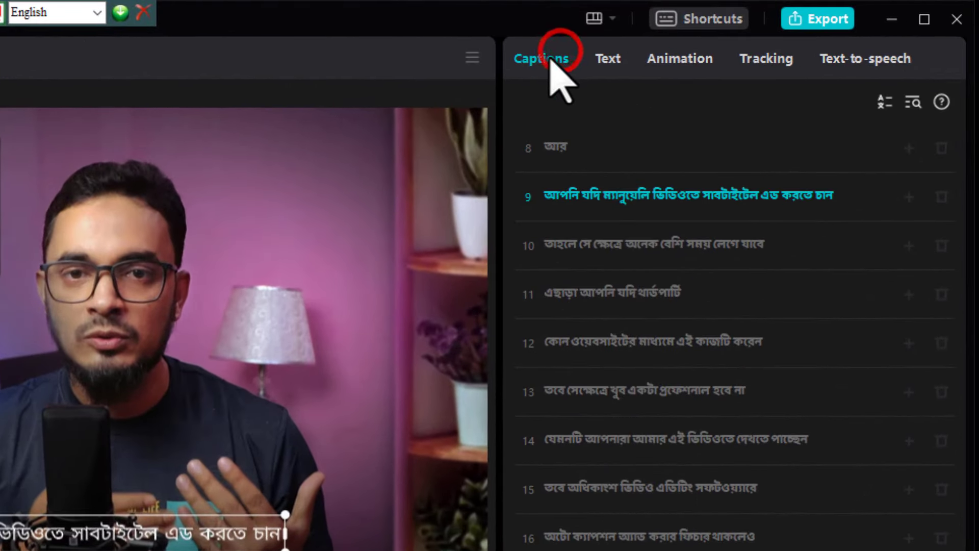
pyautogui.click(546, 58)
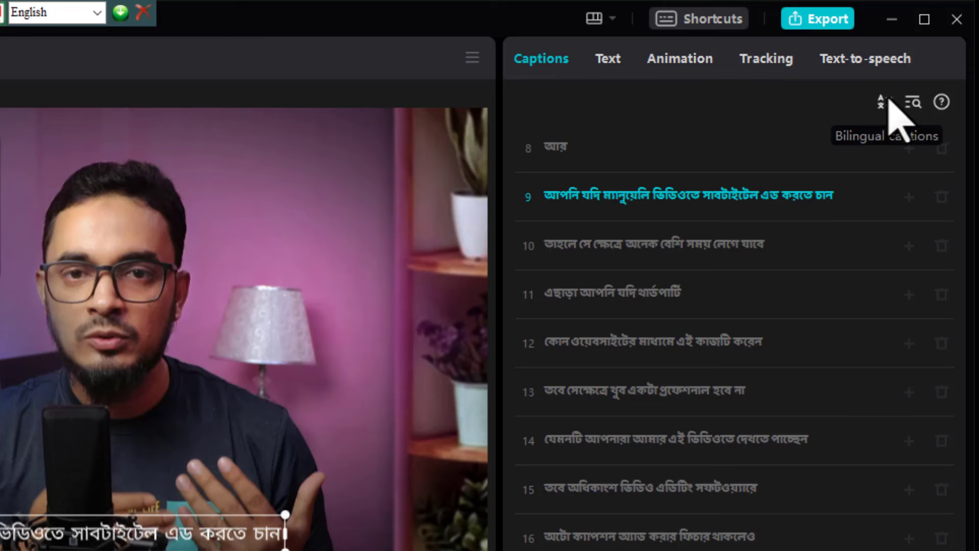
pyautogui.click(885, 101)
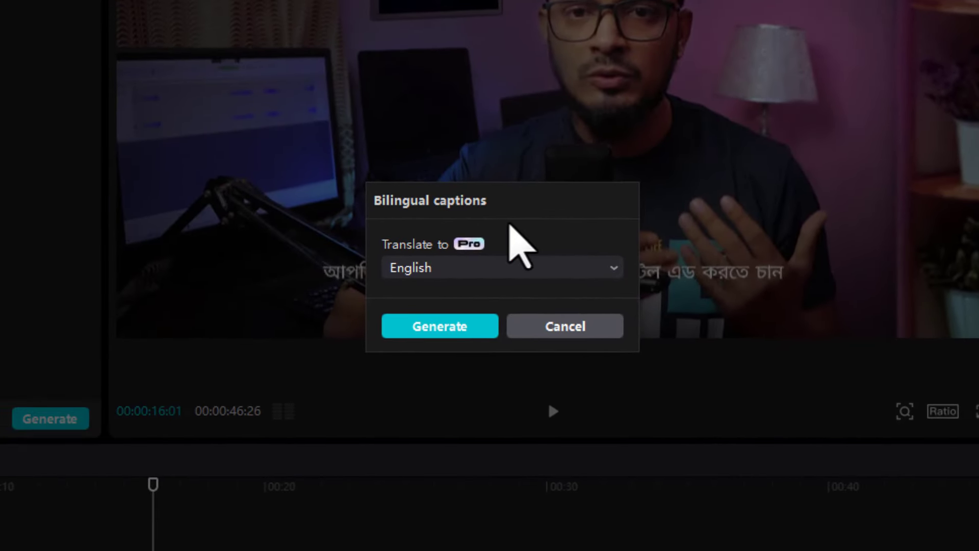
pyautogui.click(429, 262)
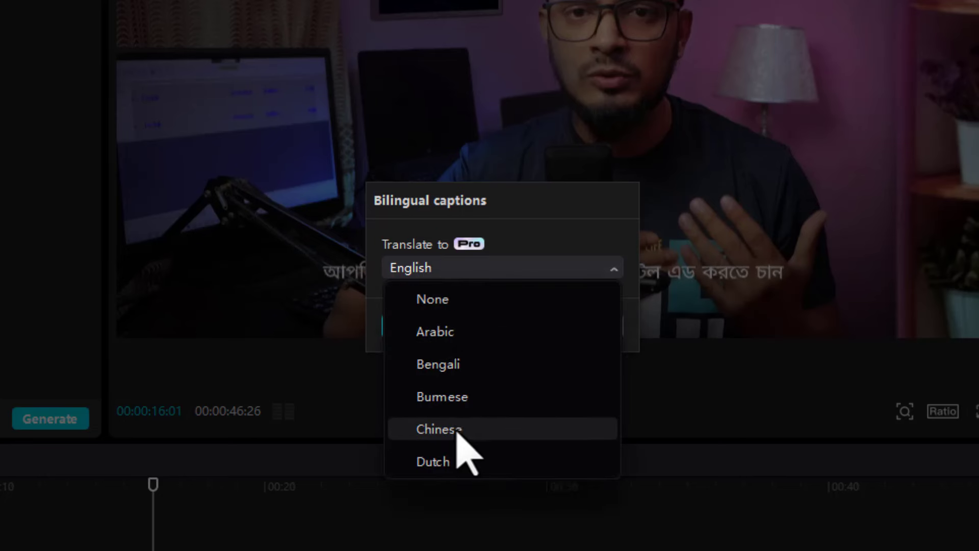
pyautogui.click(525, 224)
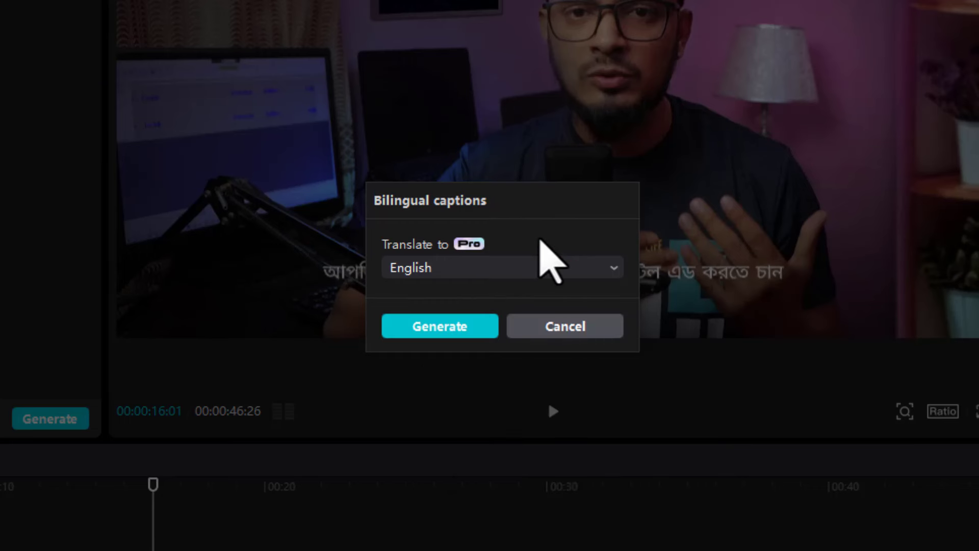
pyautogui.click(444, 333)
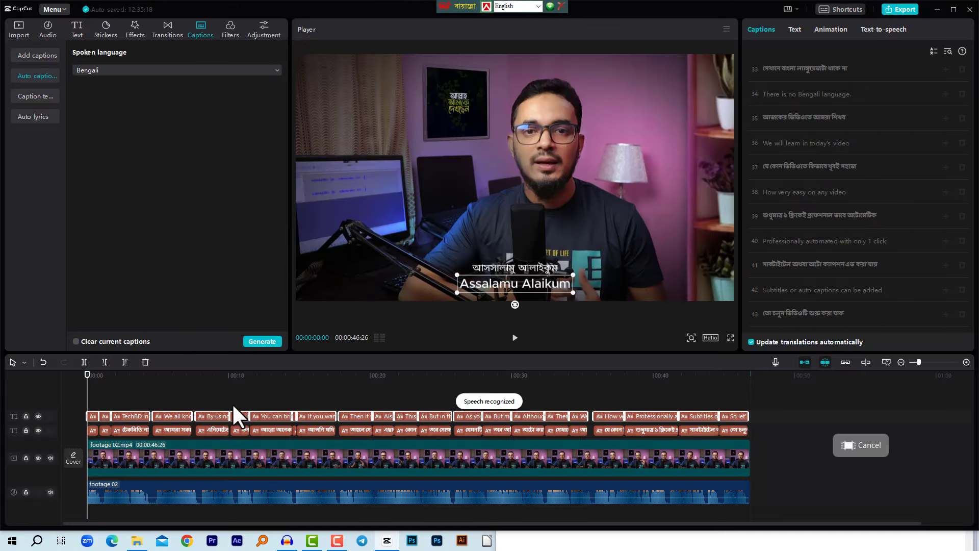
# Review the Bengali and English caption tracks along the timeline and the text effects and entrance animations available for a Bengali caption.
pyautogui.moveTo(119, 375); pyautogui.dragTo(144, 376)
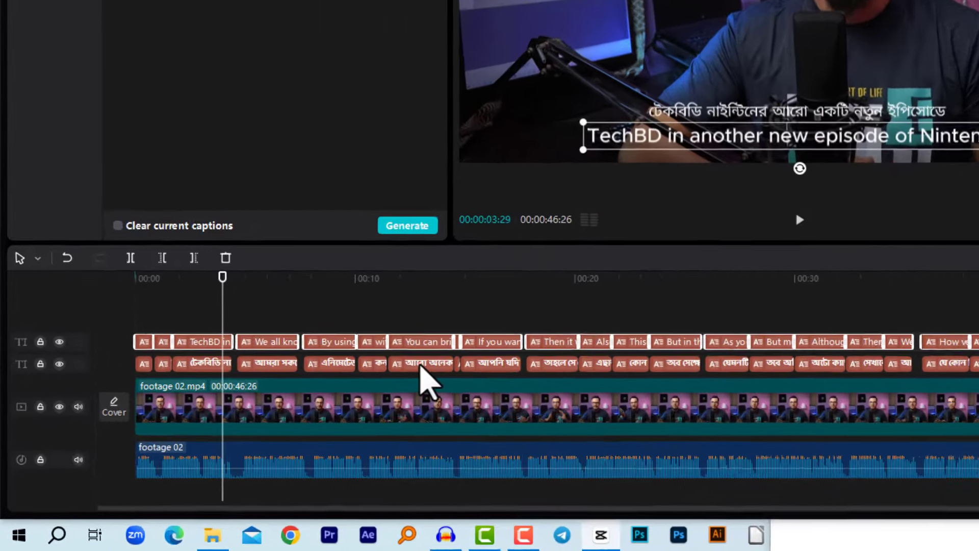
pyautogui.click(272, 430)
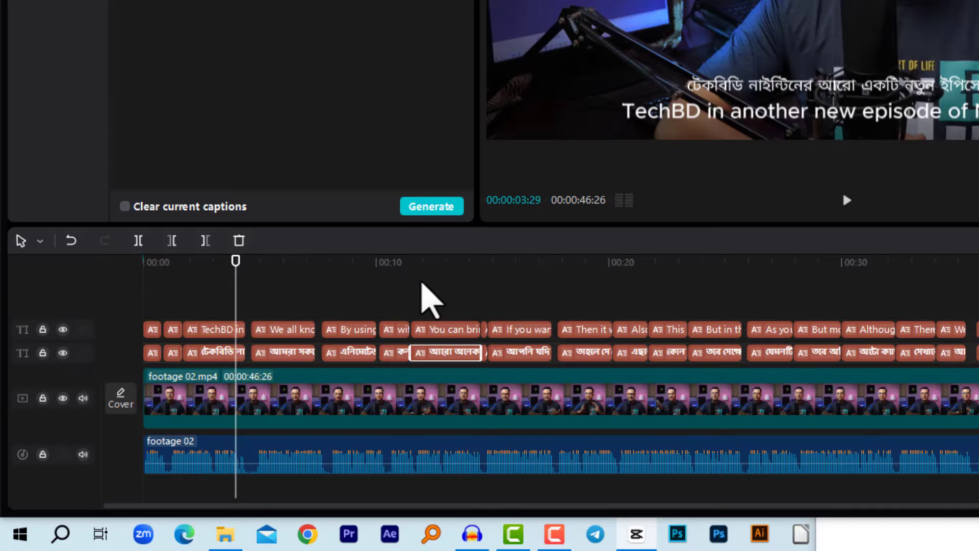
pyautogui.click(408, 263)
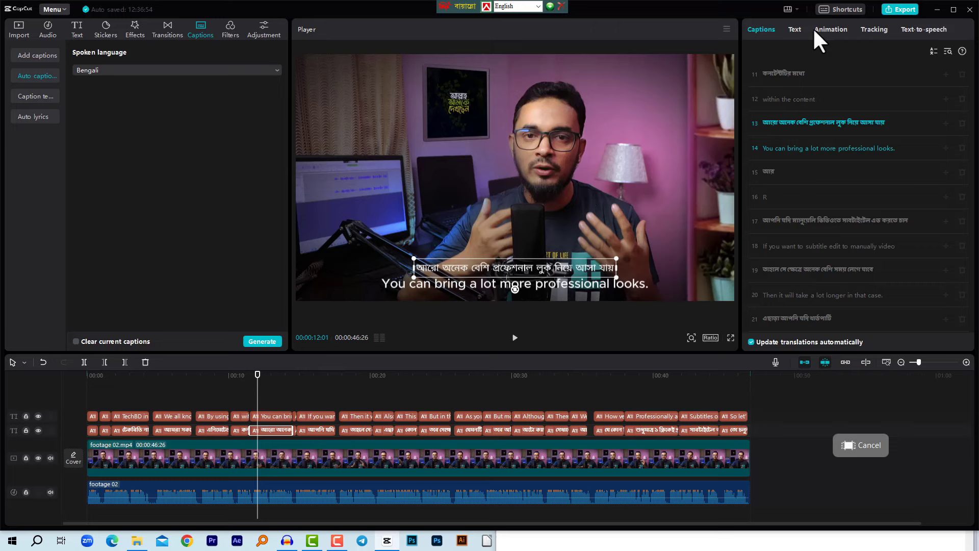
pyautogui.click(795, 30)
pyautogui.scroll(-2, 907, 212)
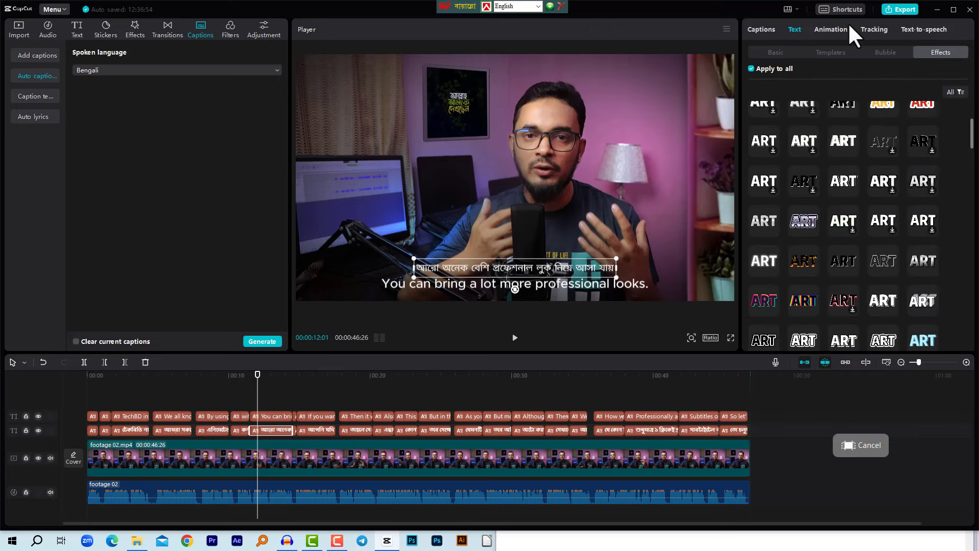
pyautogui.click(828, 28)
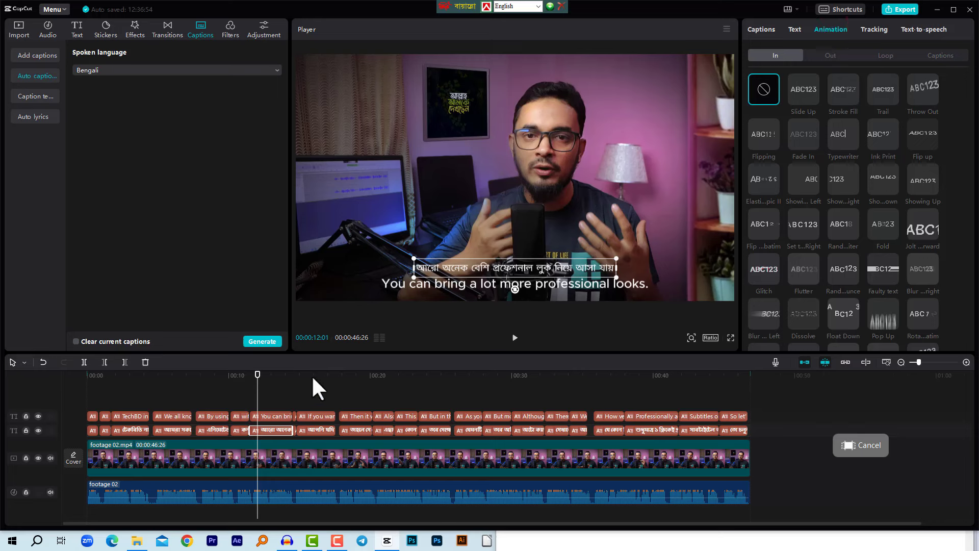
pyautogui.moveTo(309, 372); pyautogui.dragTo(359, 375)
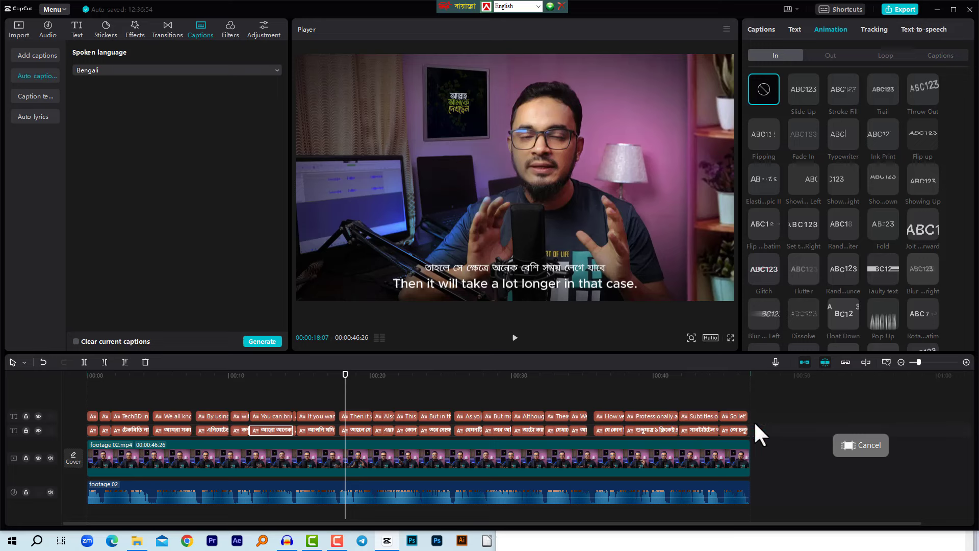
# Delete all Bengali captions from the timeline and check the remaining English captions in the preview.
pyautogui.click(732, 427)
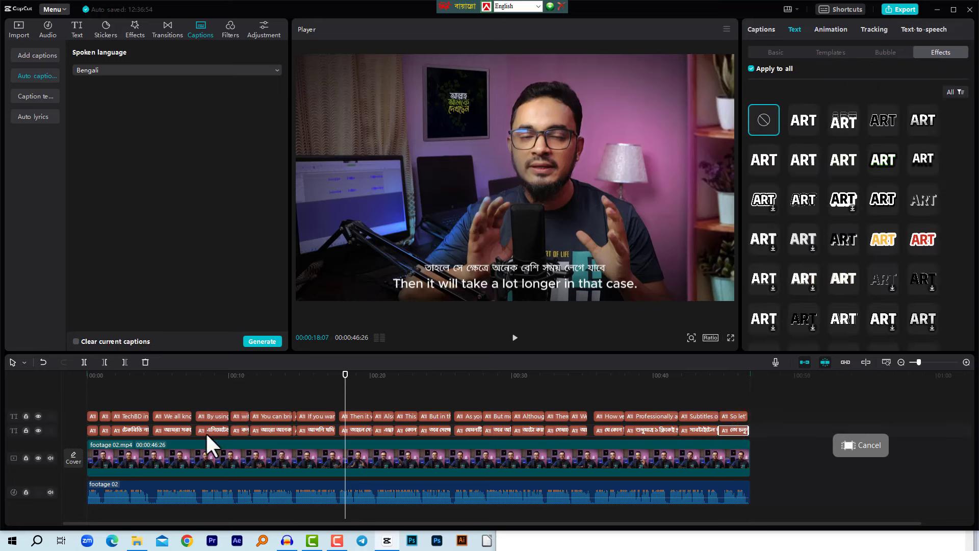
pyautogui.moveTo(764, 427); pyautogui.dragTo(81, 435)
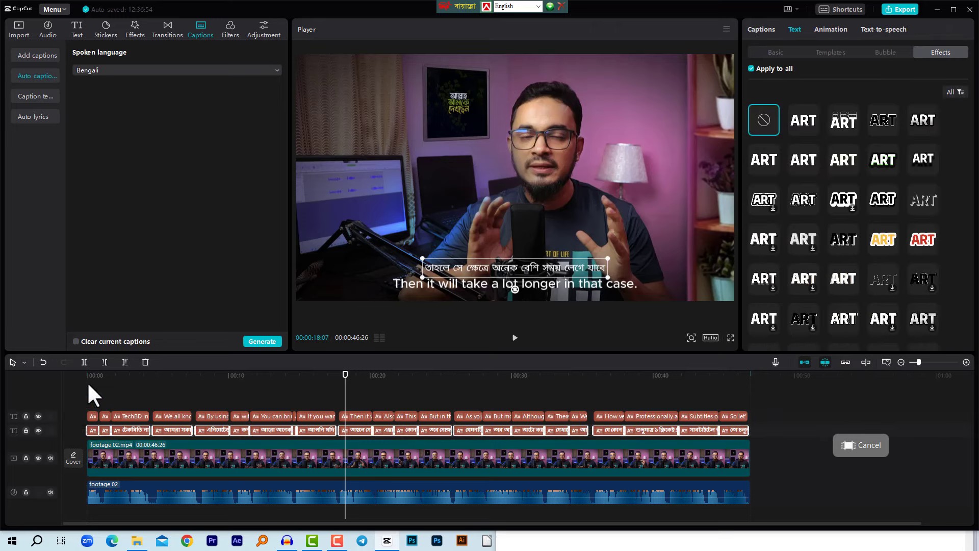
pyautogui.press('Delete')
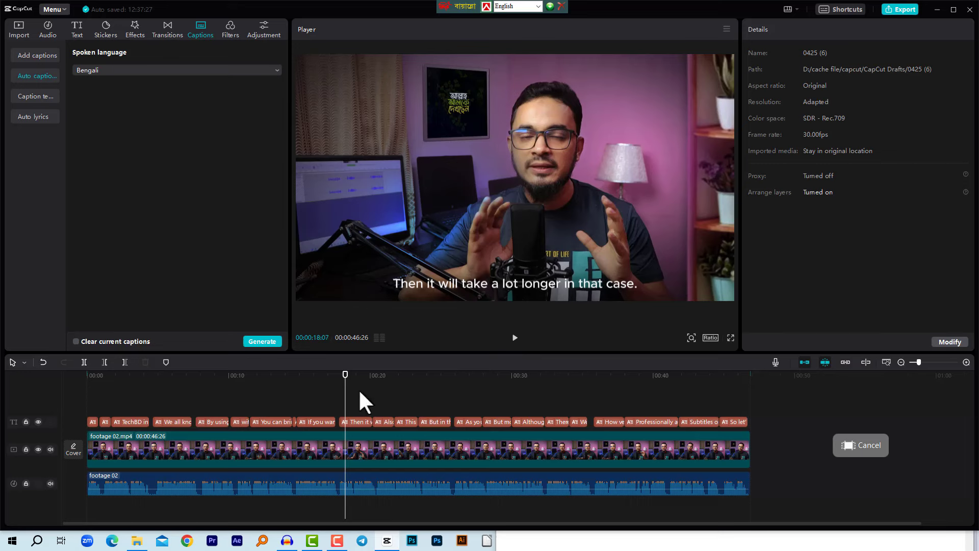
pyautogui.moveTo(338, 372); pyautogui.dragTo(493, 391)
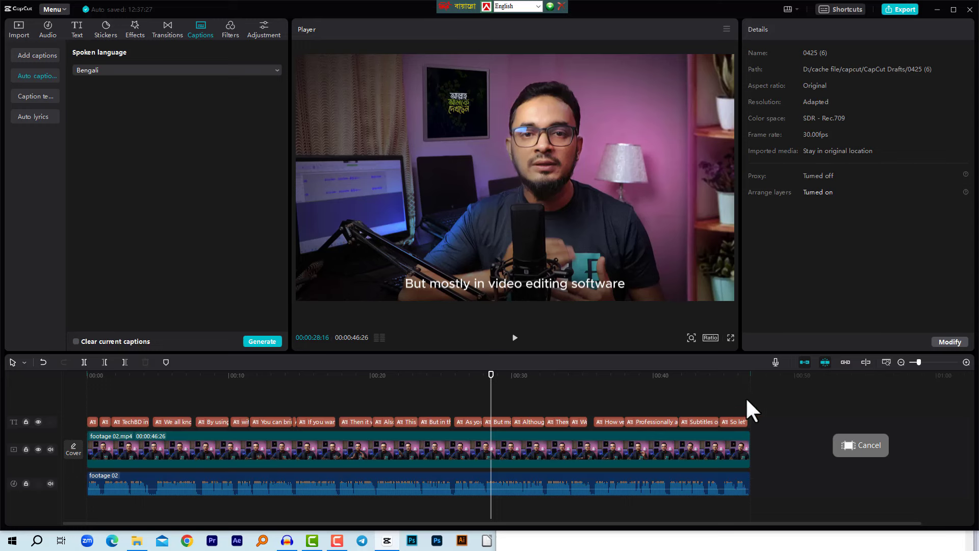
pyautogui.moveTo(761, 416); pyautogui.dragTo(219, 428)
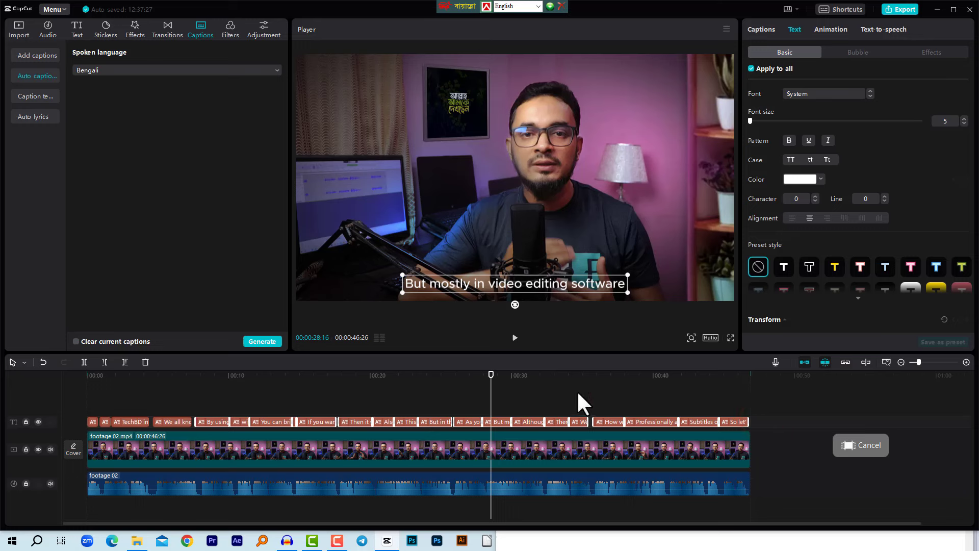
# Open the export settings and check the available video resolutions.
pyautogui.click(894, 9)
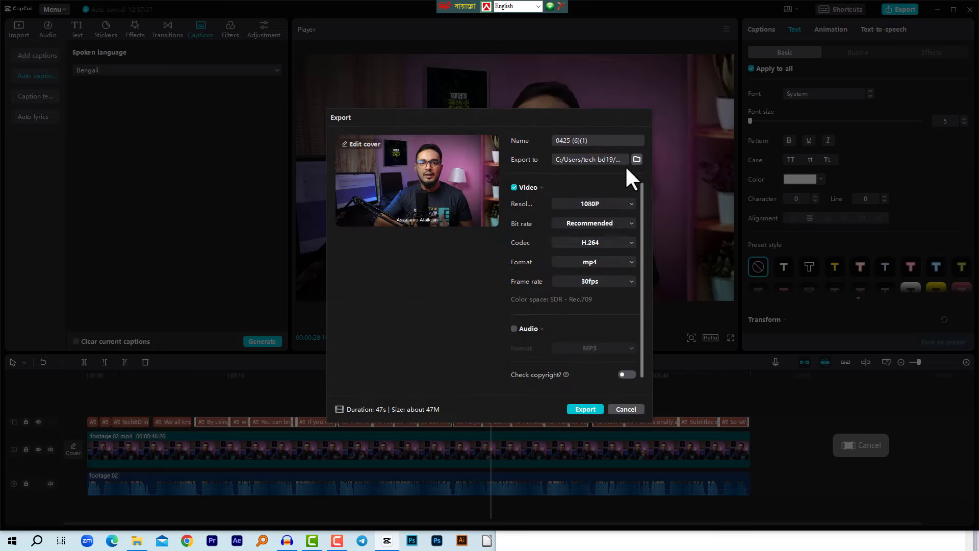
pyautogui.click(594, 203)
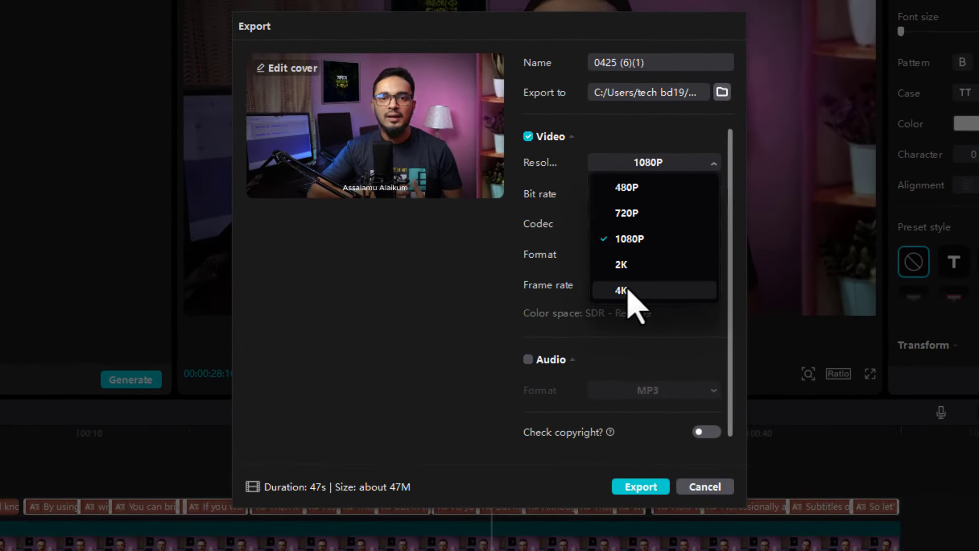
pyautogui.click(491, 328)
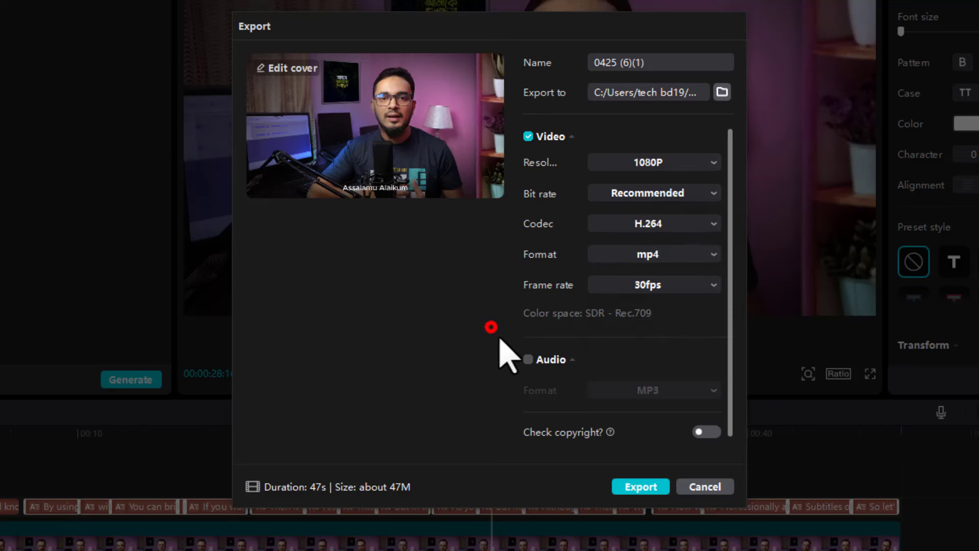